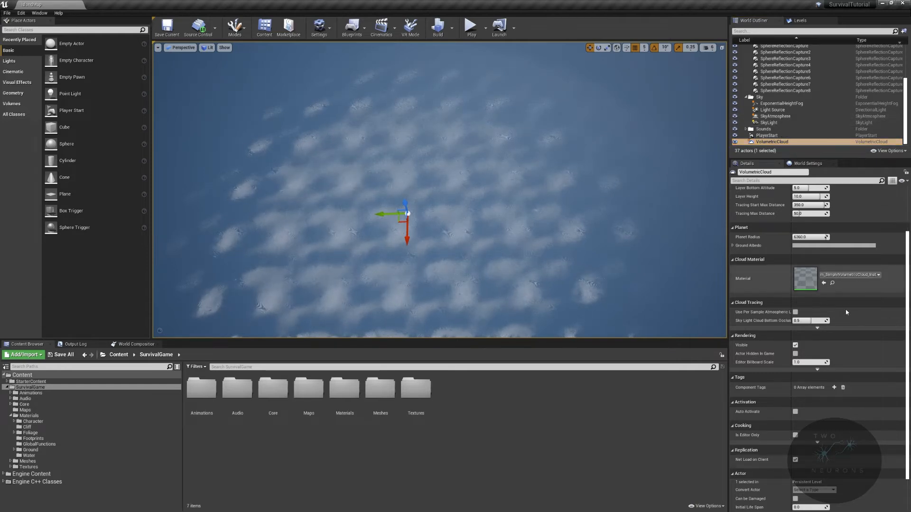
Set the VolumetricCloud actor's Planet Radius to 1000, matching the SkyAtmosphere ground radius, and move the actor into the Sky folder.
scroll(849, 306, up, 3)
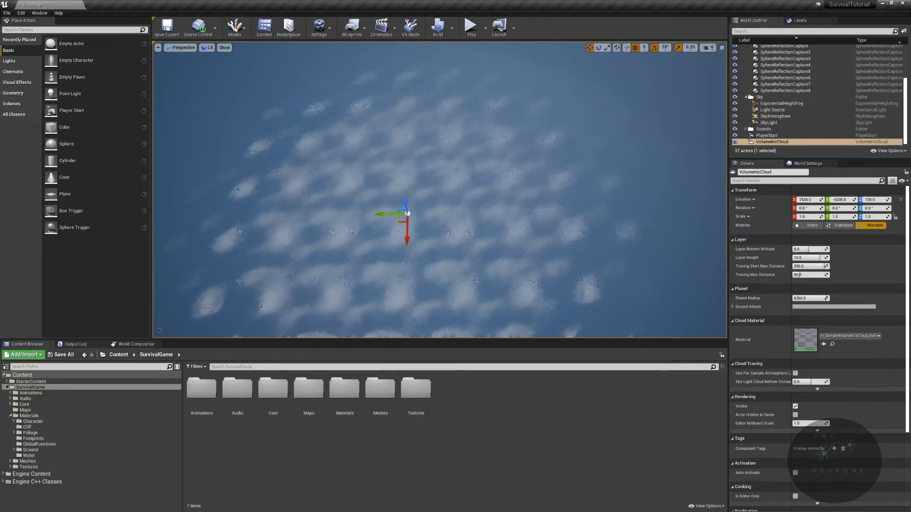
click(793, 116)
click(809, 259)
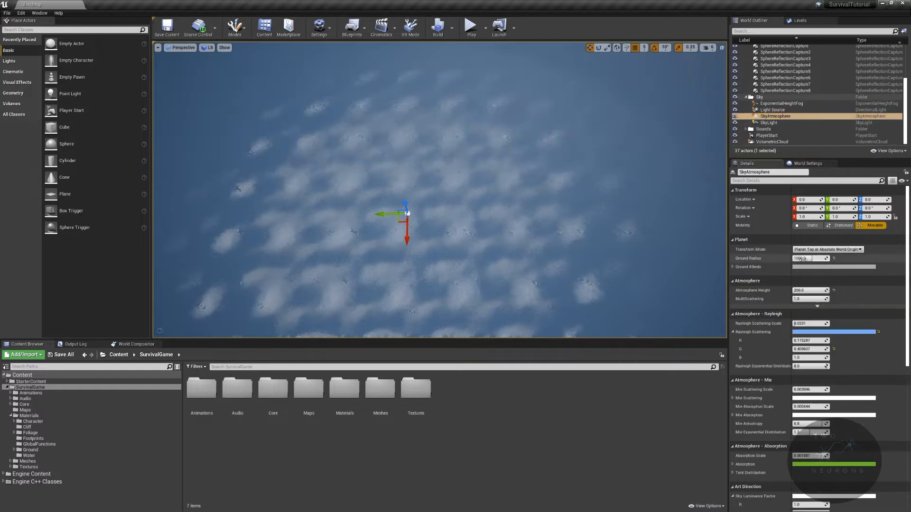
click(783, 141)
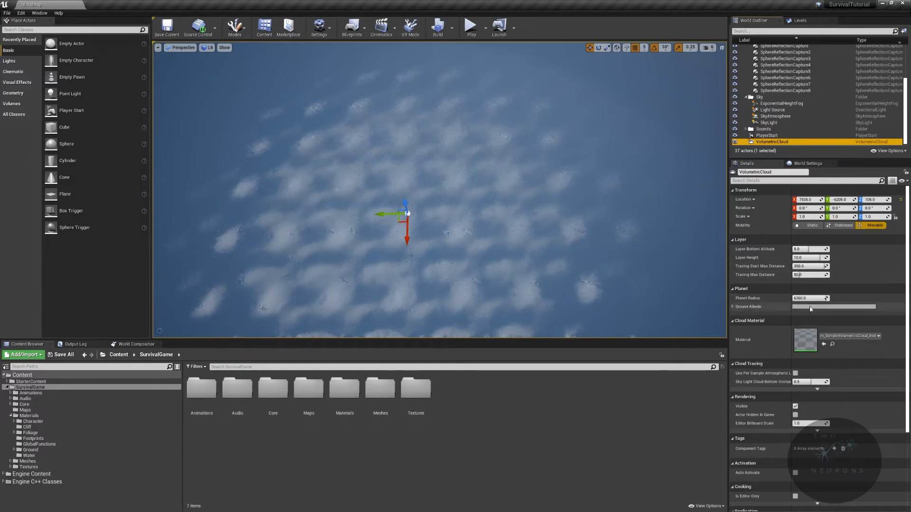
drag(813, 299, 760, 299)
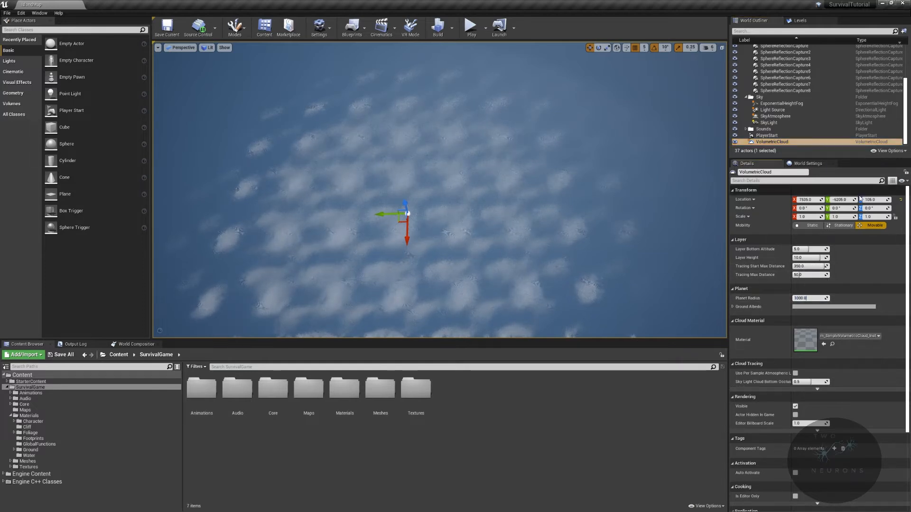
drag(772, 142, 753, 99)
Focus the viewport on SkyAtmosphere, set the camera speed to 4, and examine the clouds towards the horizon.
mouse_move(475, 190)
right_down()
mouse_move(455, 204)
mouse_move(470, 190)
mouse_move(473, 209)
mouse_move(455, 190)
mouse_move(455, 162)
mouse_move(457, 192)
right_up()
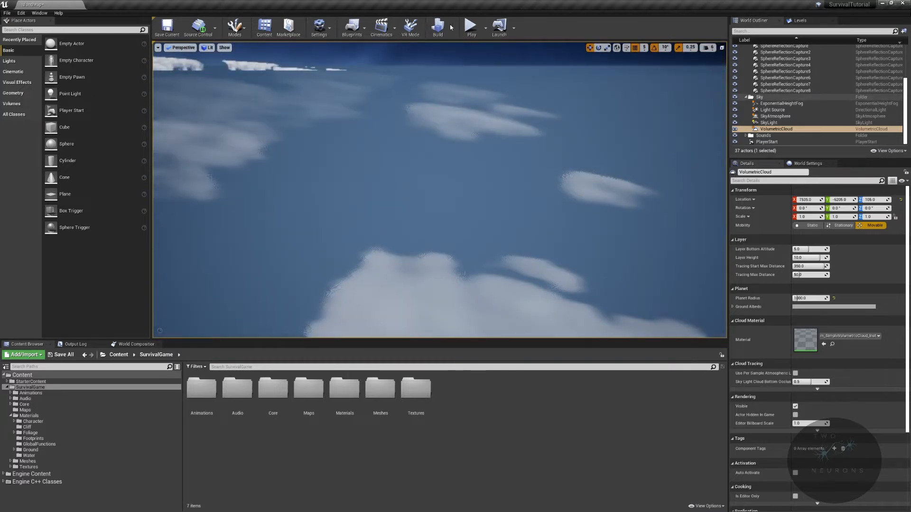
click(785, 116)
double_click(786, 116)
right_drag(628, 130, 628, 86)
click(629, 131)
click(712, 48)
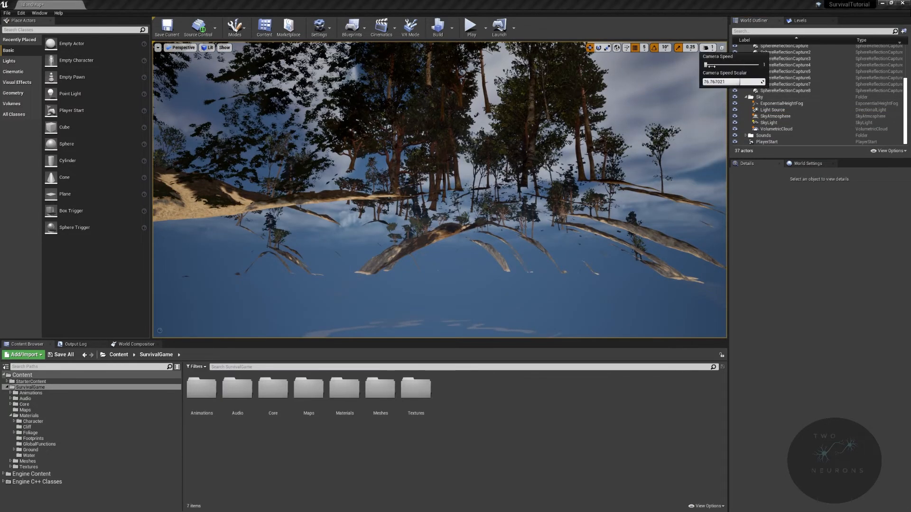
drag(718, 68, 723, 67)
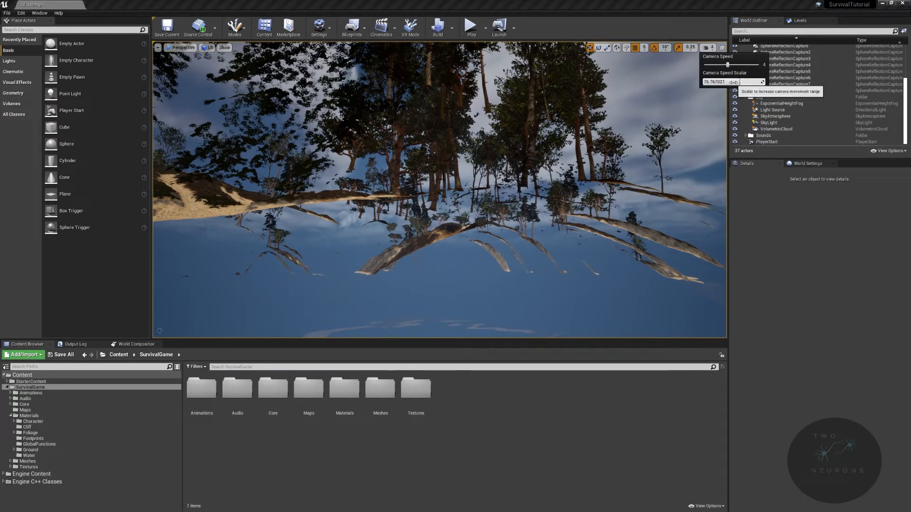
key(w)
right_drag(693, 128, 658, 148)
key(w)
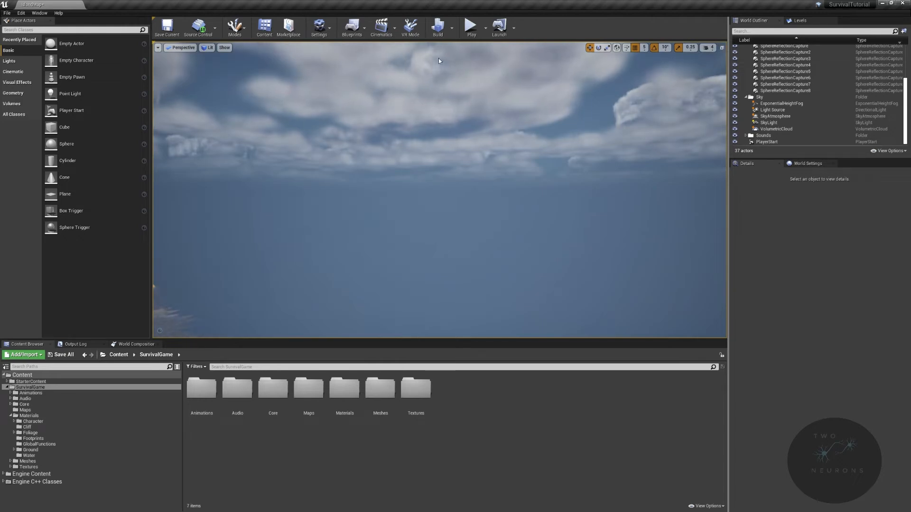
right_drag(371, 161, 525, 180)
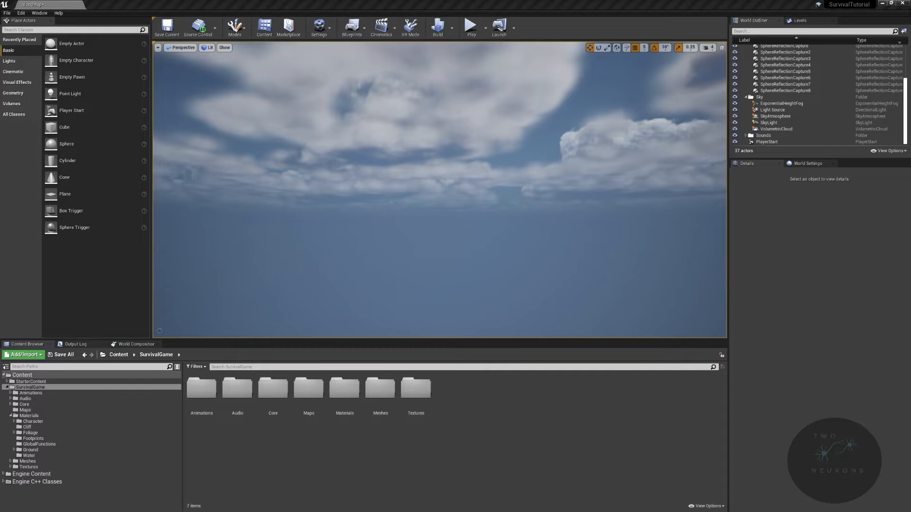
Create a folder named WeatherSystems inside SurvivalGame's Materials folder and open it.
double_click(354, 394)
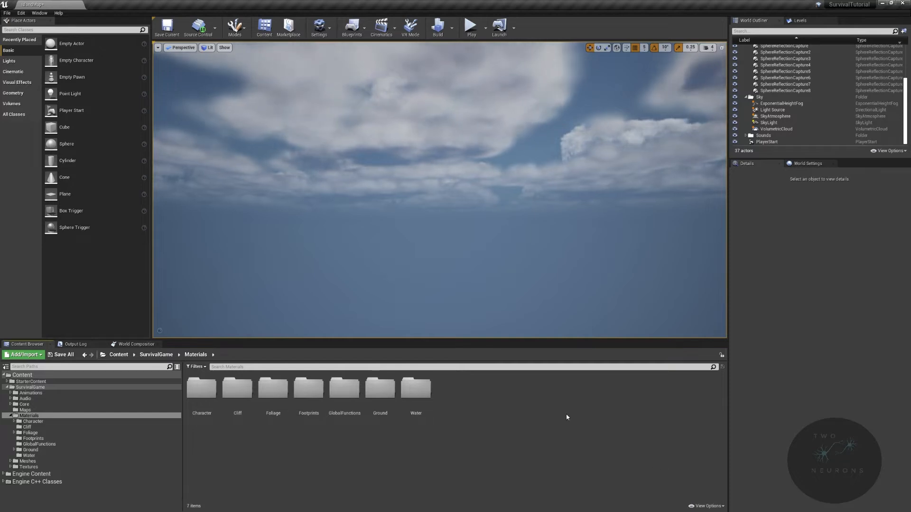
right_click(546, 416)
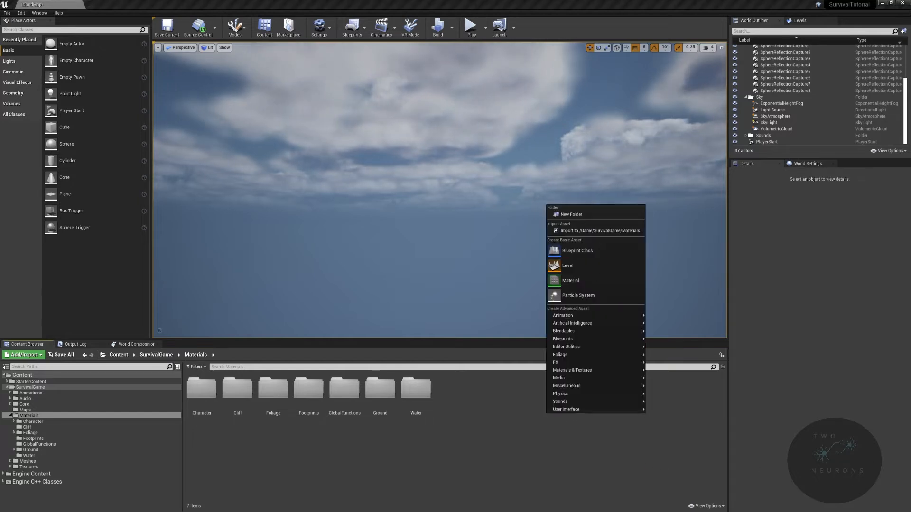
click(592, 214)
text(WeatherSystems)
key(Return)
key(Return)
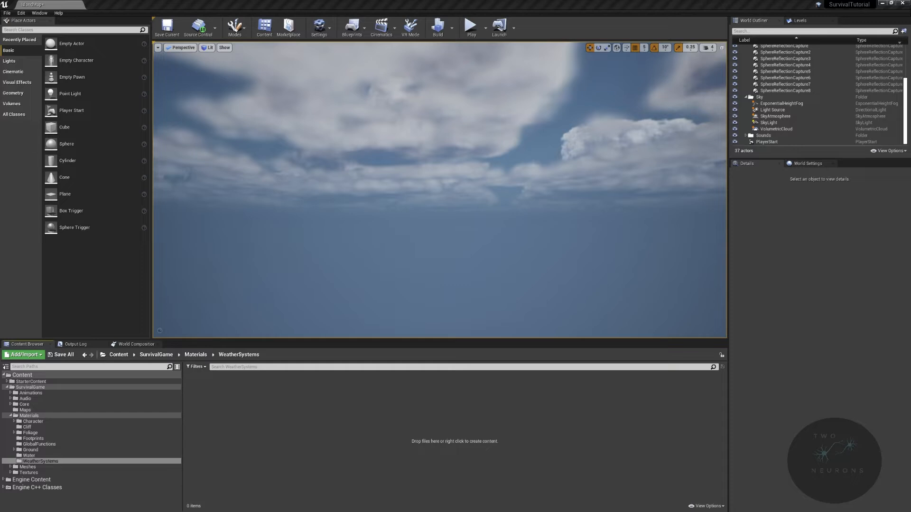
Create a folder named Rain inside WeatherSystems and open it.
right_click(385, 431)
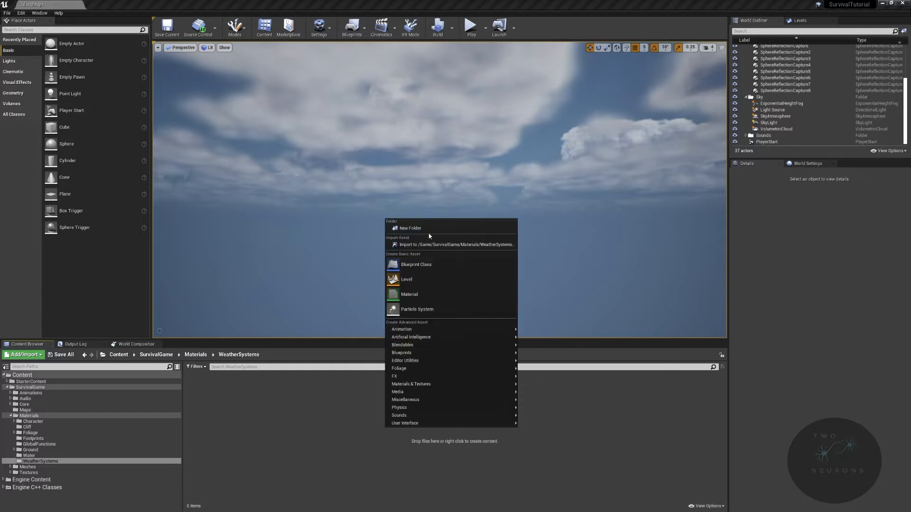
click(427, 238)
text(Rain)
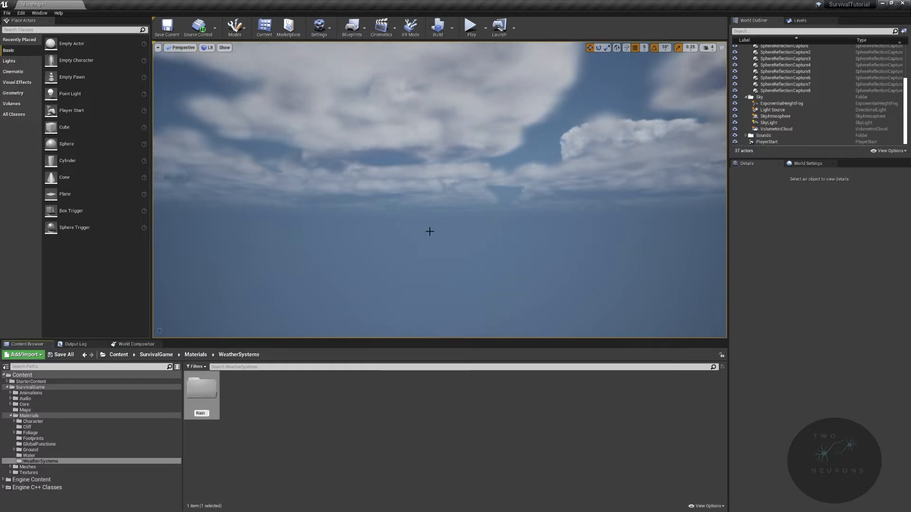
key(Return)
key(Return)
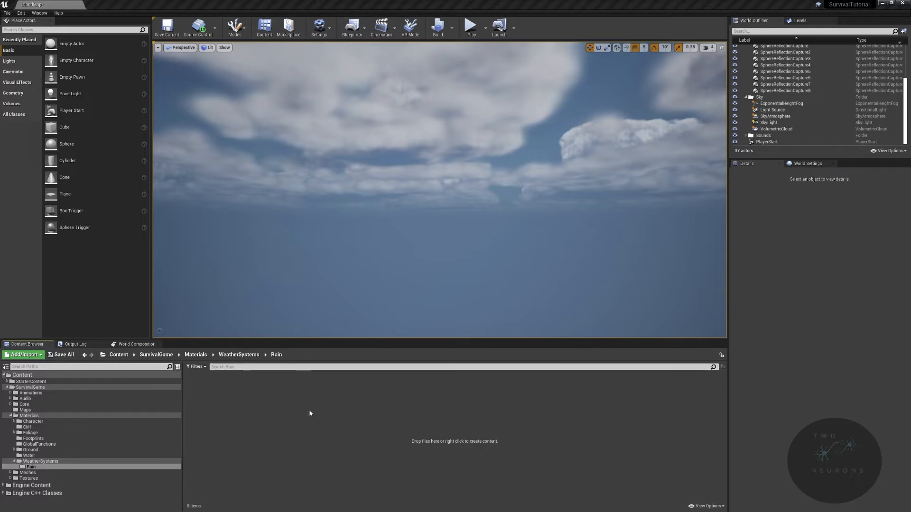
Create a material named M_RainDrop in the Rain folder and open it for editing.
right_click(352, 397)
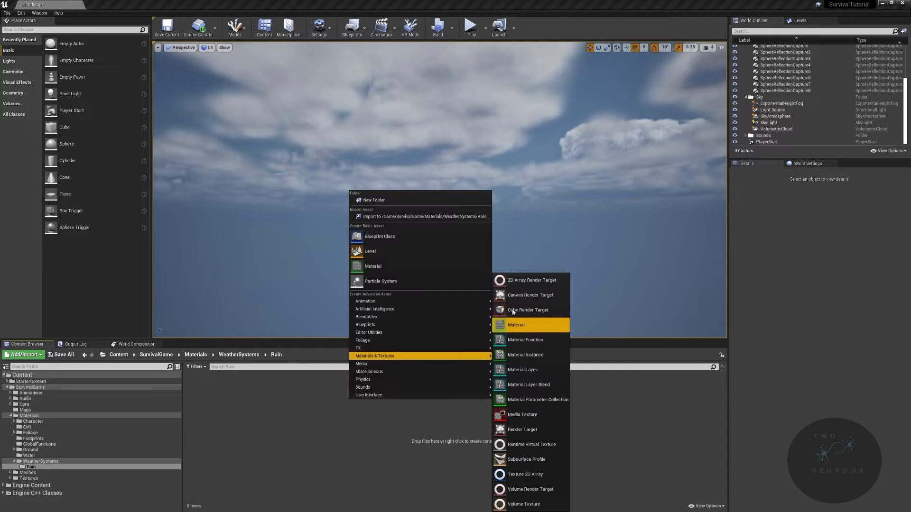
click(375, 267)
text(M_Ra)
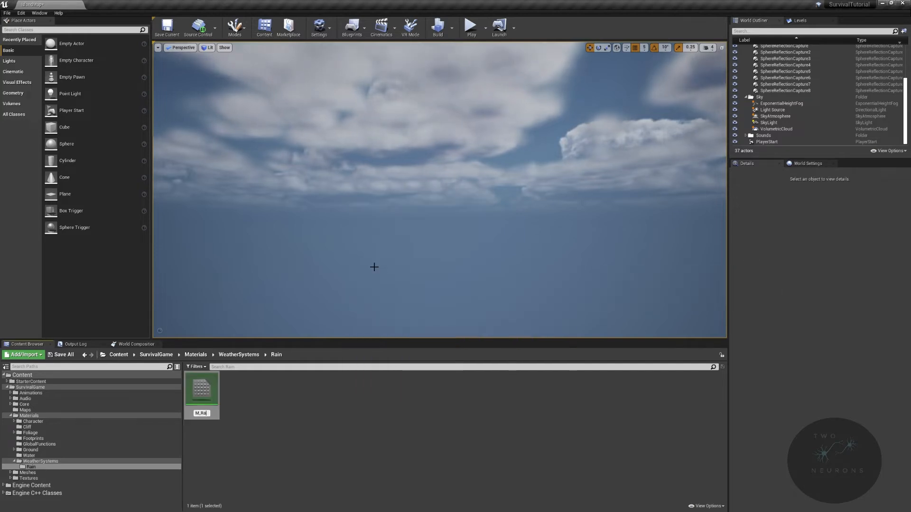
text(inDrop)
key(Return)
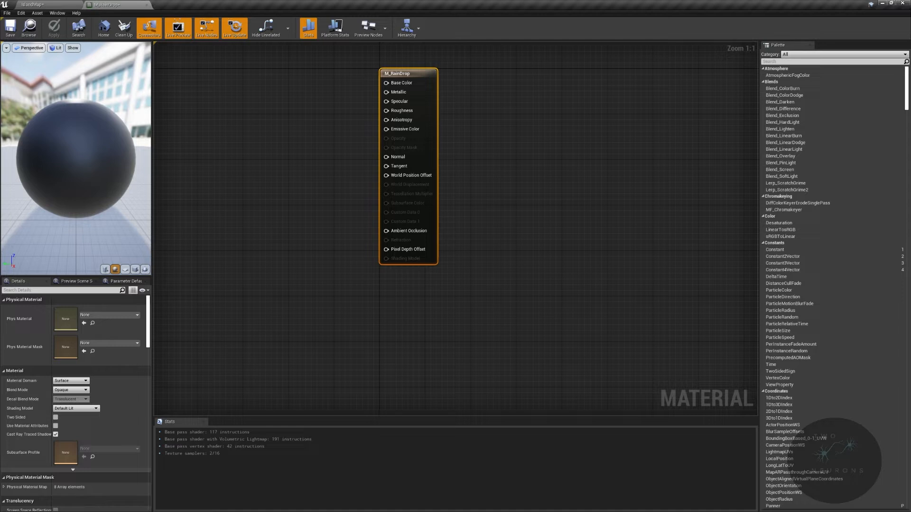
Set the M_RainDrop material's Blend Mode to Translucent and its Shading Model to Unlit.
right_drag(422, 89, 484, 96)
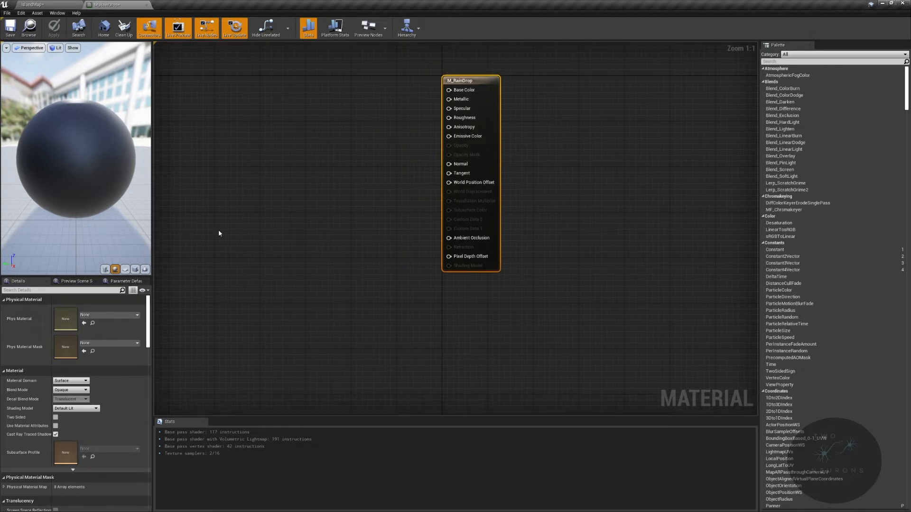
click(76, 390)
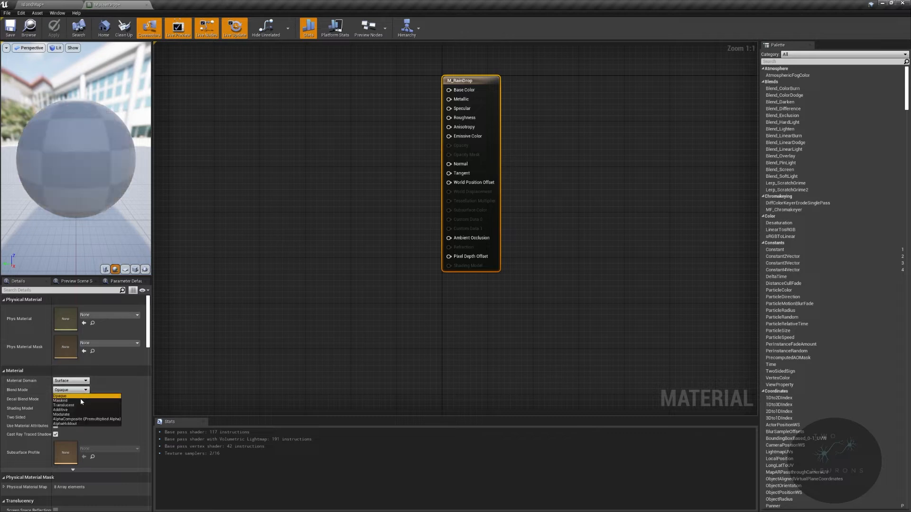
click(81, 405)
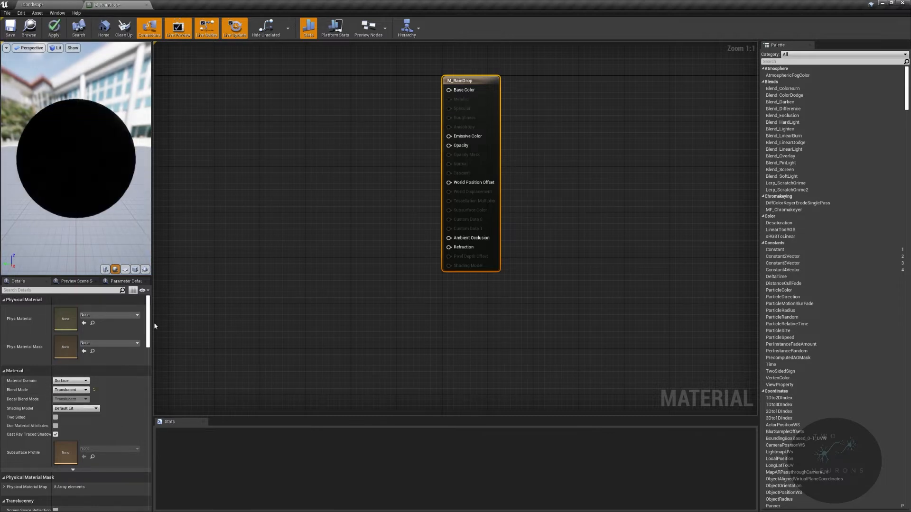
click(75, 409)
click(66, 414)
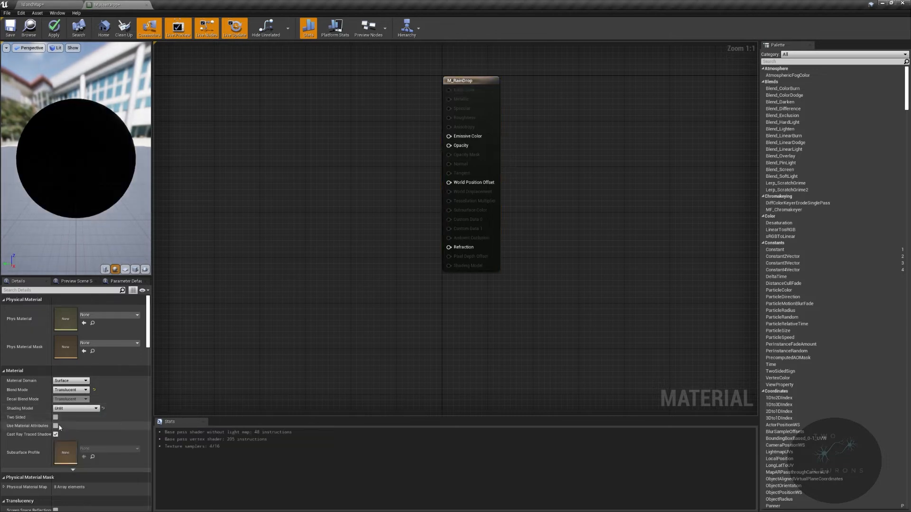
Enable Two Sided and Used with Niagara Sprites for the material, and disable Cast Ray Traced Shadows.
click(55, 418)
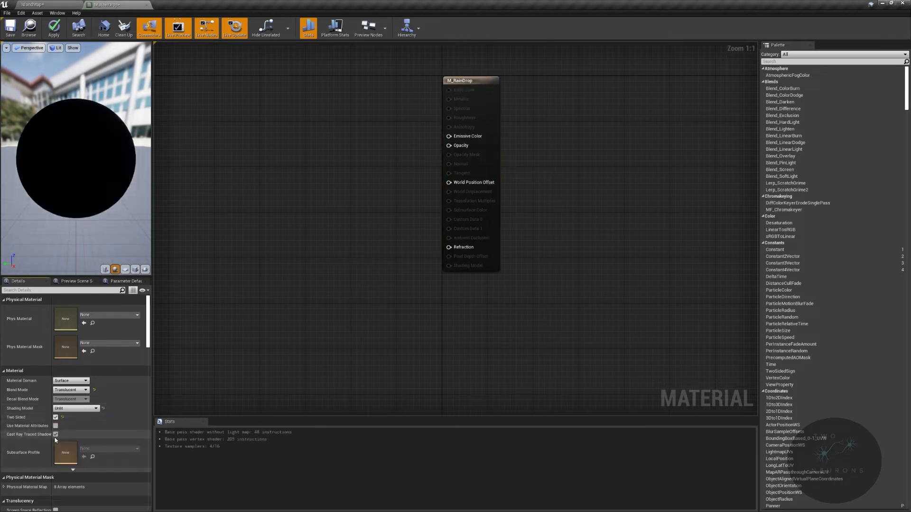
click(55, 434)
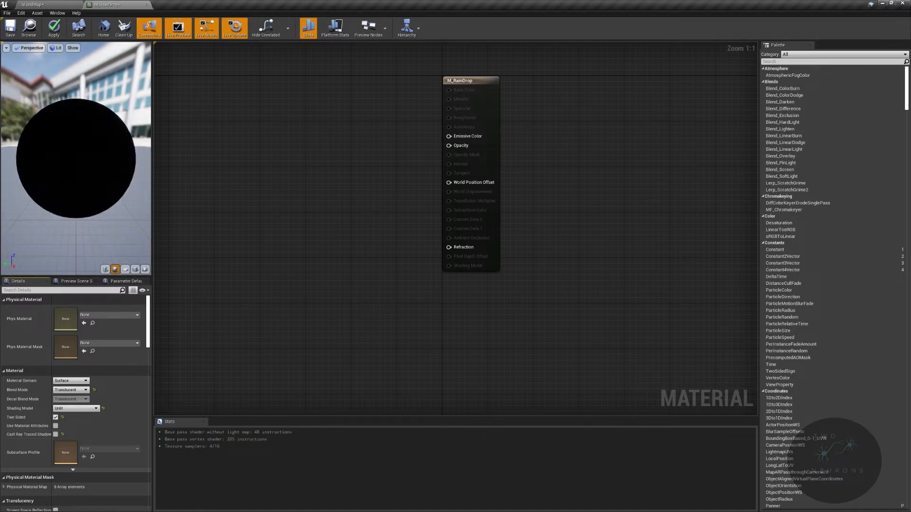
scroll(32, 440, down, 15)
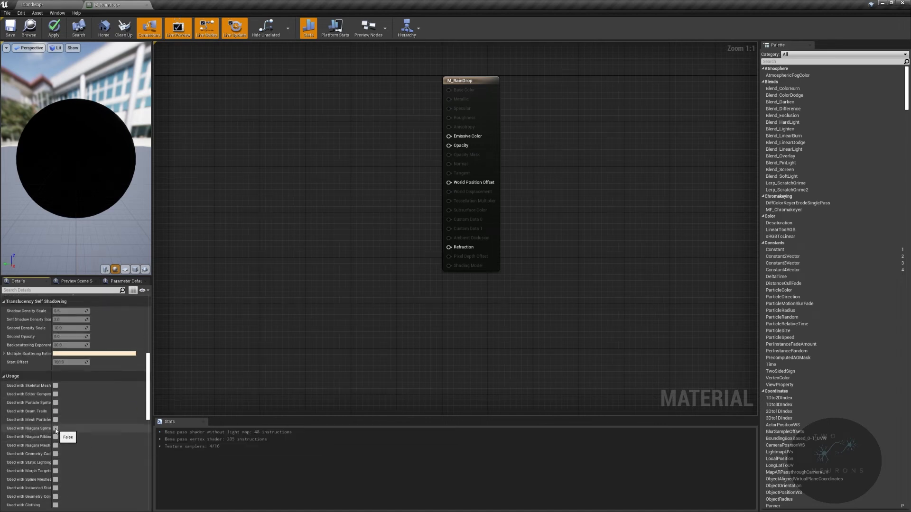
click(56, 428)
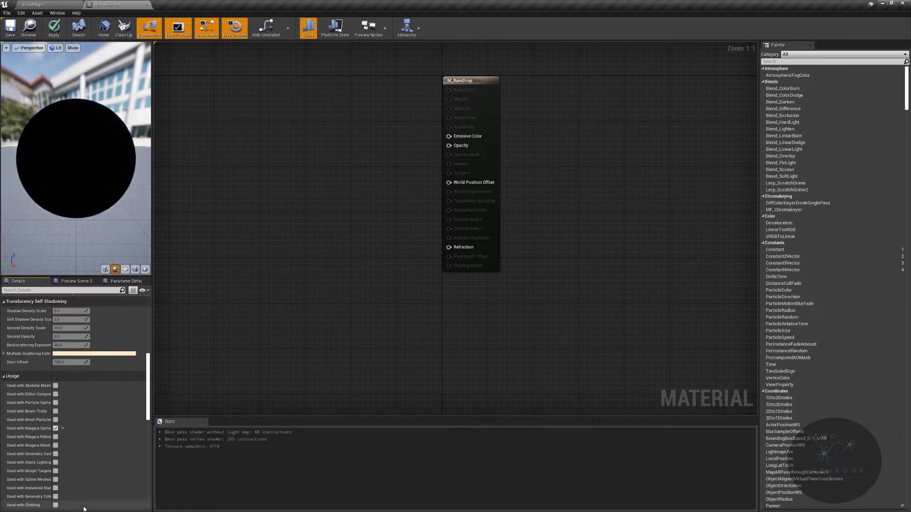
Set the material's Refraction Mode to Pixel Normal Offset.
scroll(41, 446, down, 10)
scroll(107, 461, down, 1)
click(89, 404)
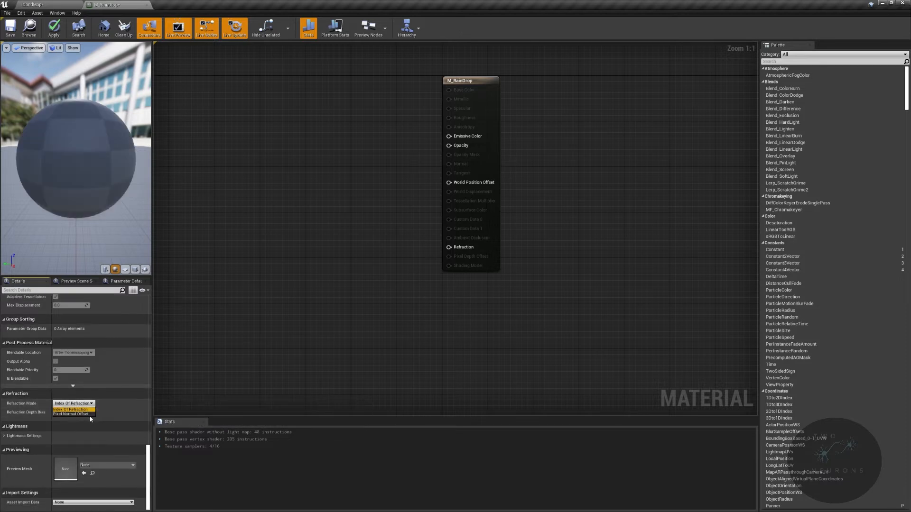
click(72, 414)
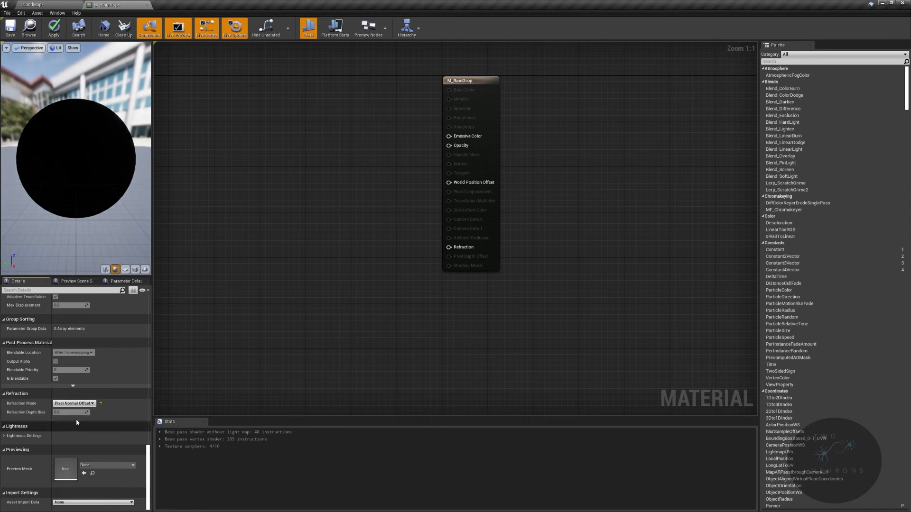
scroll(75, 419, up, 10)
scroll(91, 407, up, 4)
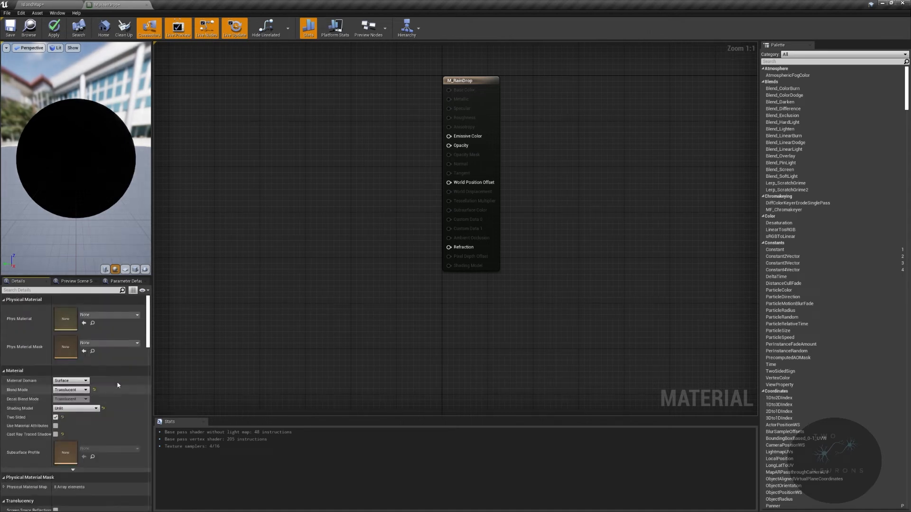
Add a Particle Color node to the graph and feed its colour output into input A of a new Multiply node.
right_drag(313, 228, 429, 274)
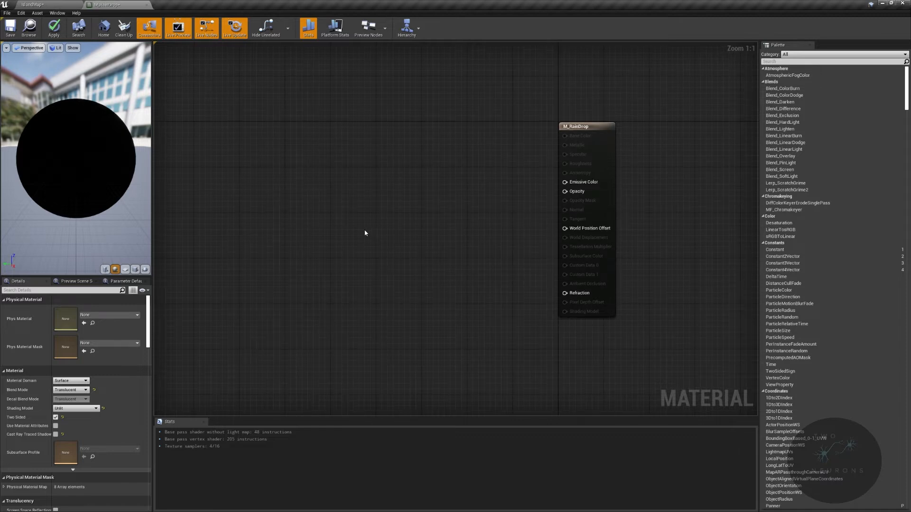
right_click(314, 167)
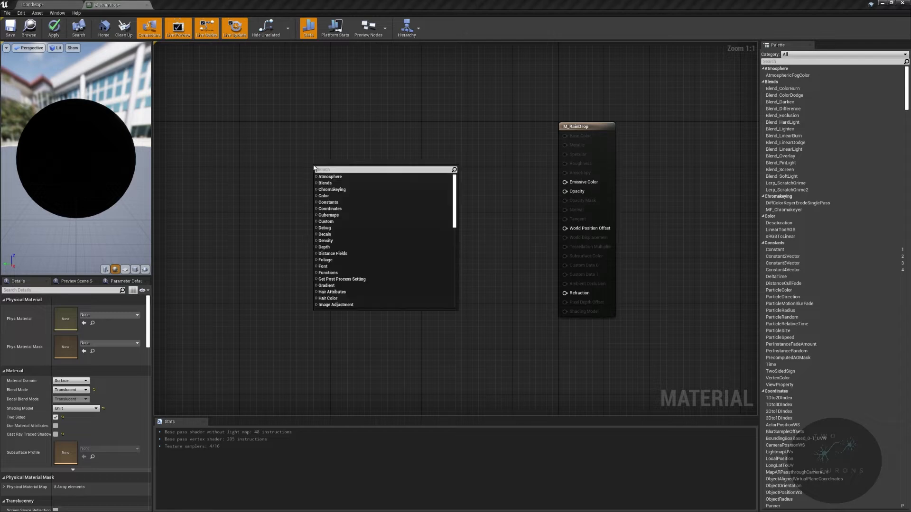
text(particle color)
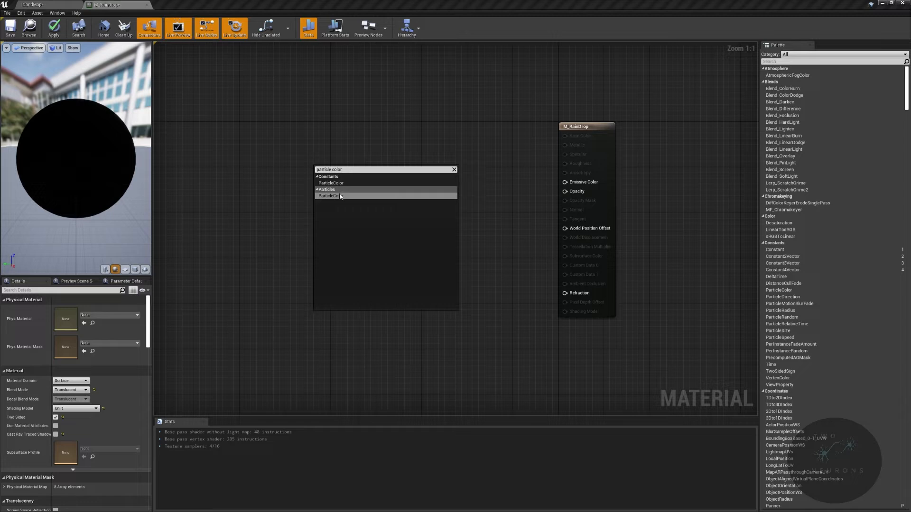
click(342, 196)
drag(328, 172, 404, 148)
text(multiply)
key(Return)
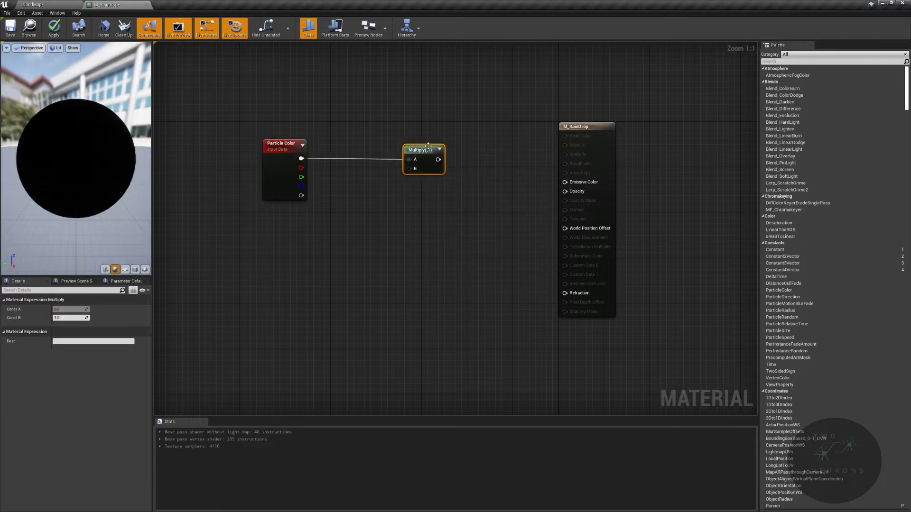
Connect the Multiply output to the material's Emissive Color and make room between the nodes and M_RainDrop.
drag(425, 154, 565, 183)
right_drag(401, 172, 600, 167)
right_drag(484, 149, 430, 173)
Group the Particle Color and Multiply nodes in a comment named Base Color and move it farther from M_RainDrop.
drag(394, 147, 540, 244)
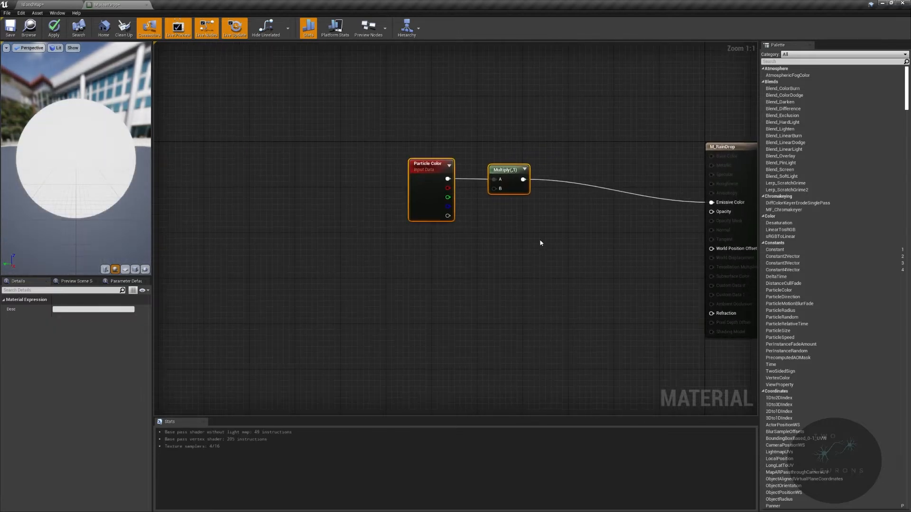
text(cBa)
text(se Colo)
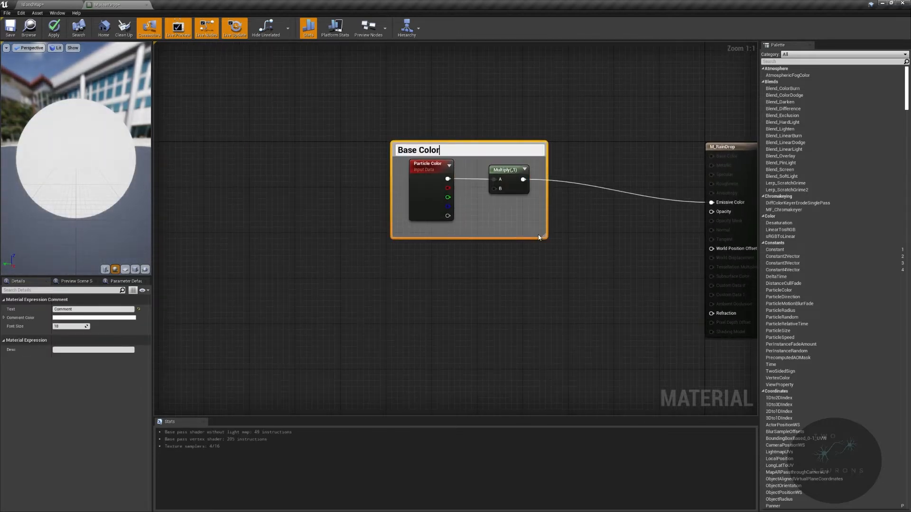
text(r)
key(Return)
drag(512, 149, 474, 150)
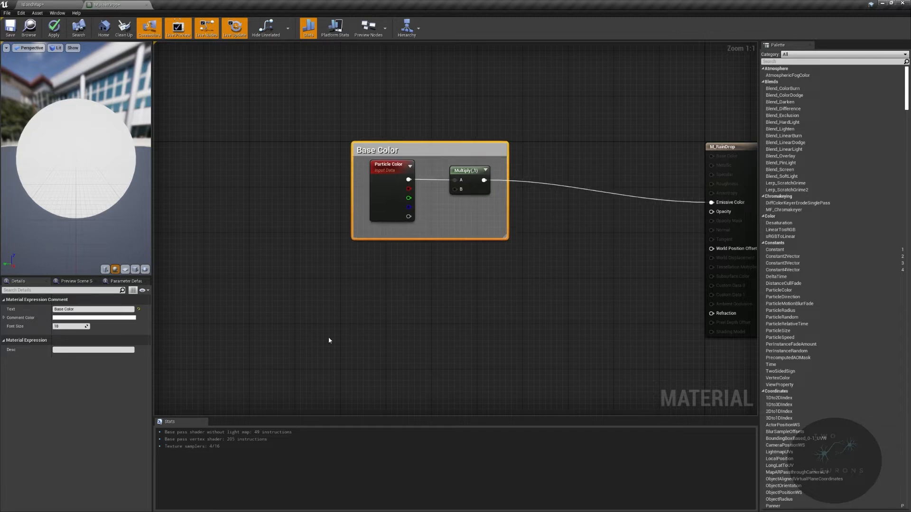
Add a RadialGradientExponential node below the Base Color comment and connect its output to input B of the Multiply node.
right_click(326, 315)
text(radial grad)
key(Return)
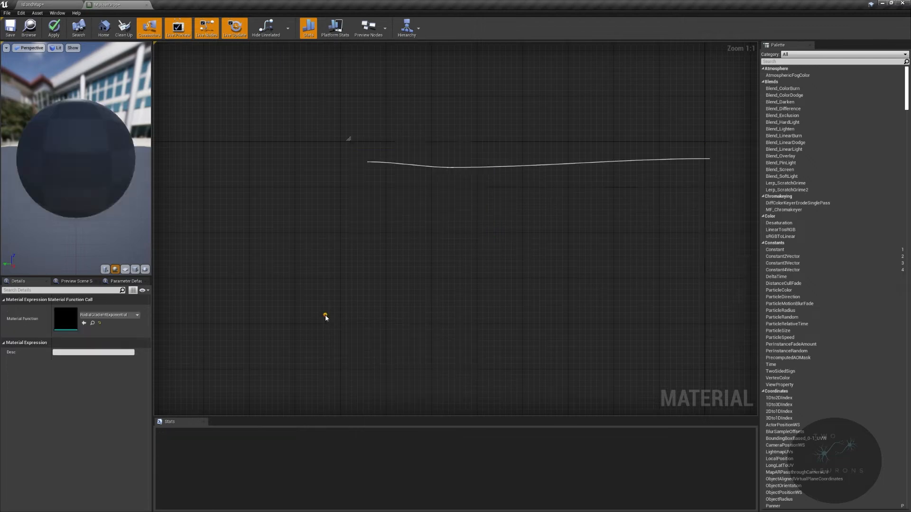
drag(398, 323, 463, 191)
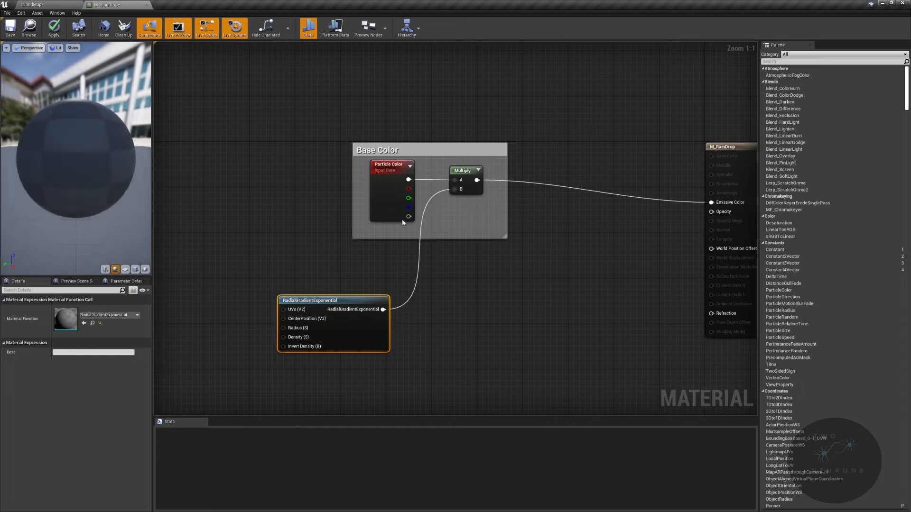
drag(338, 304, 355, 298)
mouse_move(76, 157)
mouse_down()
mouse_move(57, 142)
mouse_move(66, 189)
mouse_move(86, 147)
mouse_move(95, 170)
mouse_move(81, 156)
mouse_move(72, 166)
mouse_move(90, 152)
mouse_move(76, 156)
mouse_up()
right_drag(285, 224, 404, 213)
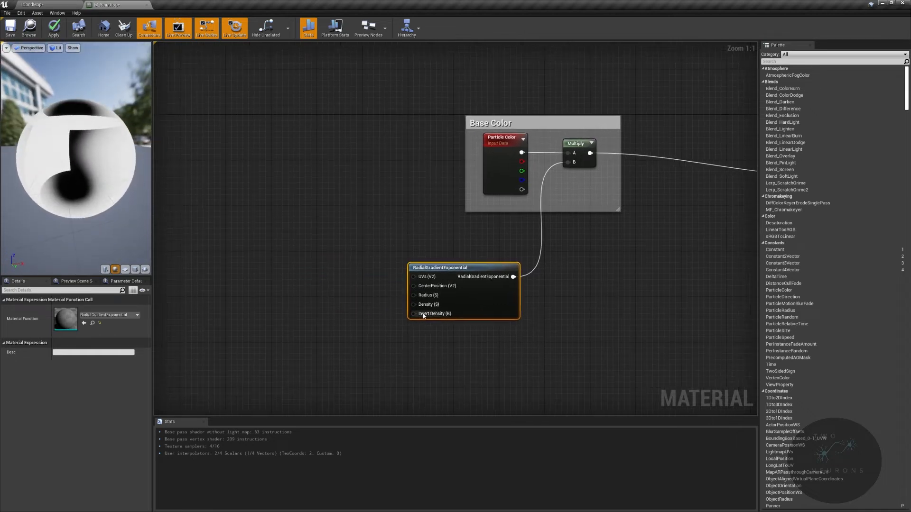
Add a constant with value 2 and connect it to the Density input of RadialGradientExponential.
click(348, 307)
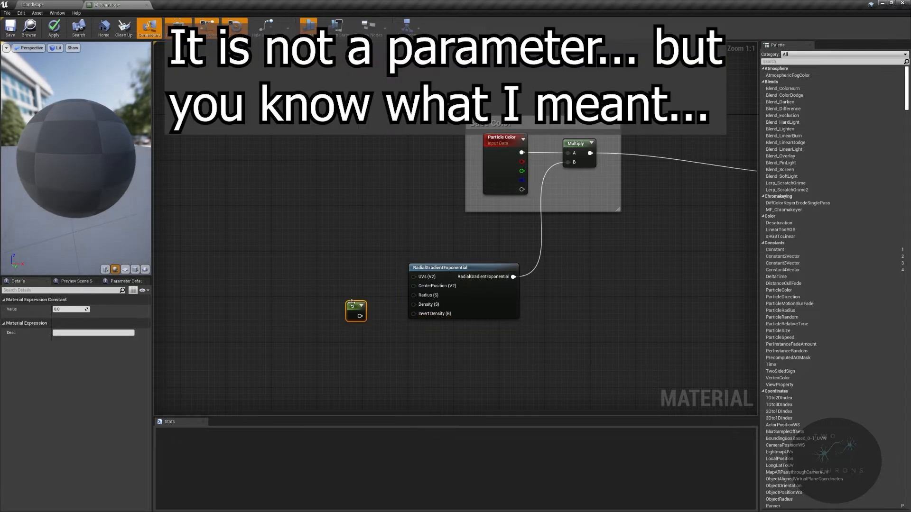
click(71, 310)
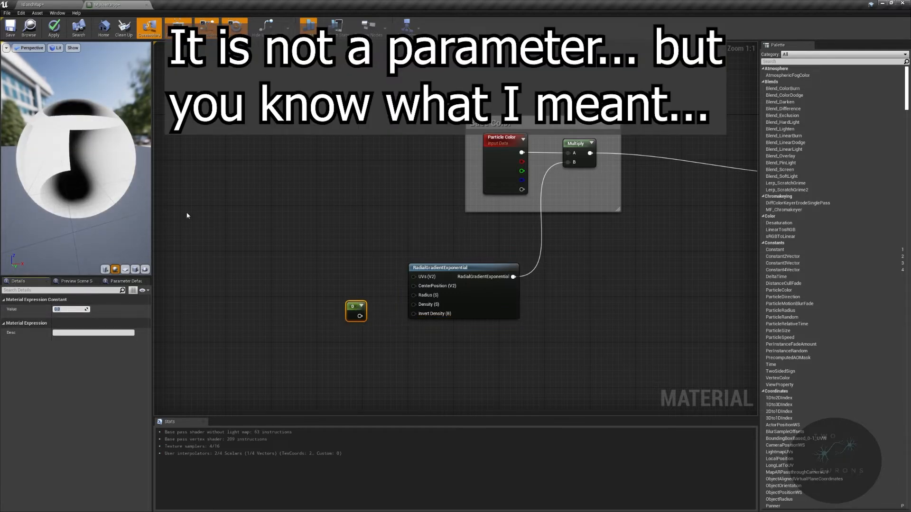
text(2)
key(Return)
drag(360, 316, 410, 305)
click(343, 311)
right_click(279, 268)
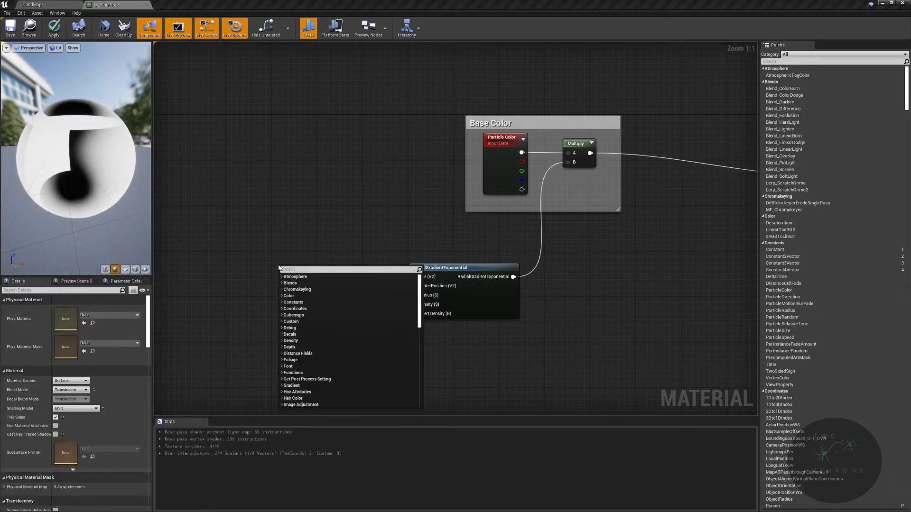
text(dynamic)
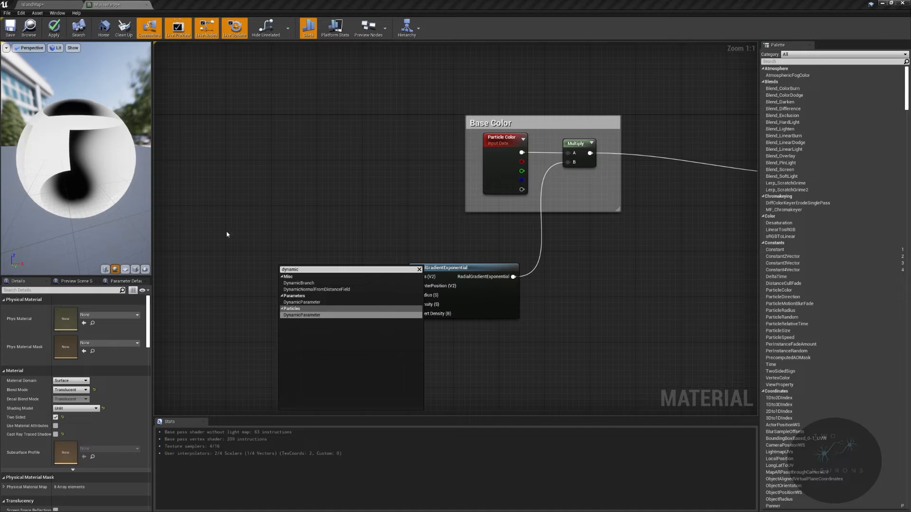
key(Escape)
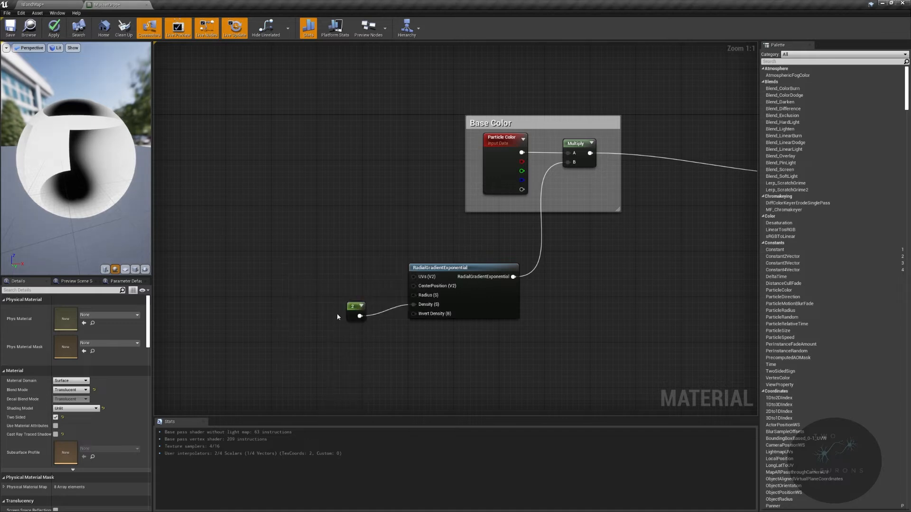
Line up the density constant with its input and insert a straightened reroute node on the RadialGradientExponential output wire.
click(355, 305)
drag(364, 306, 412, 305)
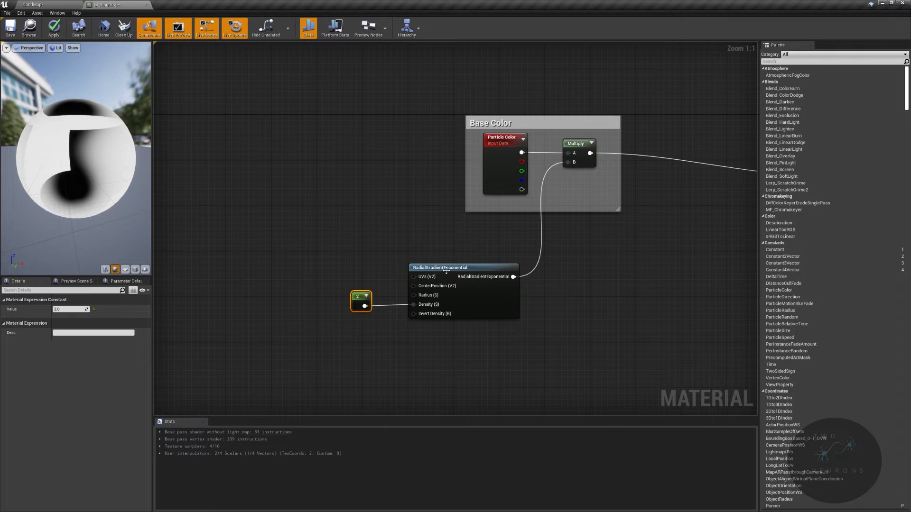
double_click(531, 273)
drag(306, 267, 570, 303)
key(q)
click(567, 314)
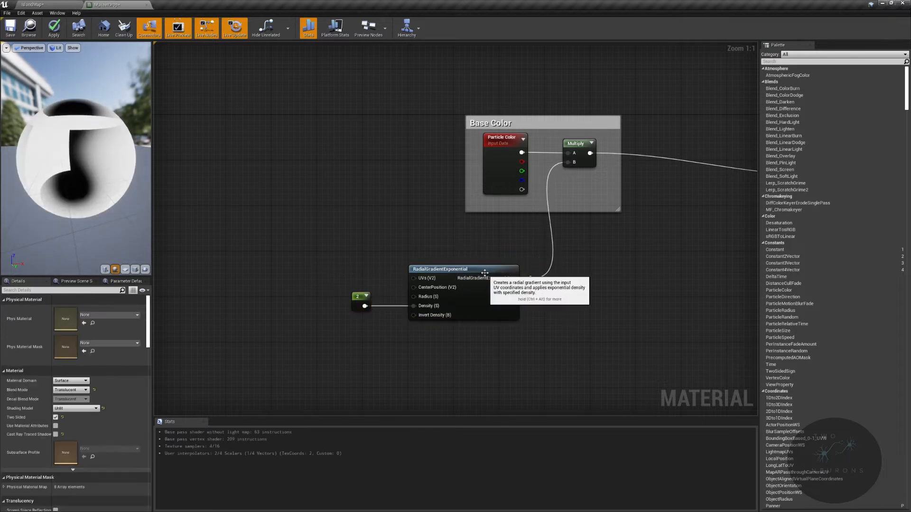
Undo the stray edits and shift the density constant and RadialGradientExponential together, leaving more space before the reroute node.
click(487, 273)
key(ctrl+z)
key(ctrl+z)
drag(296, 256, 447, 355)
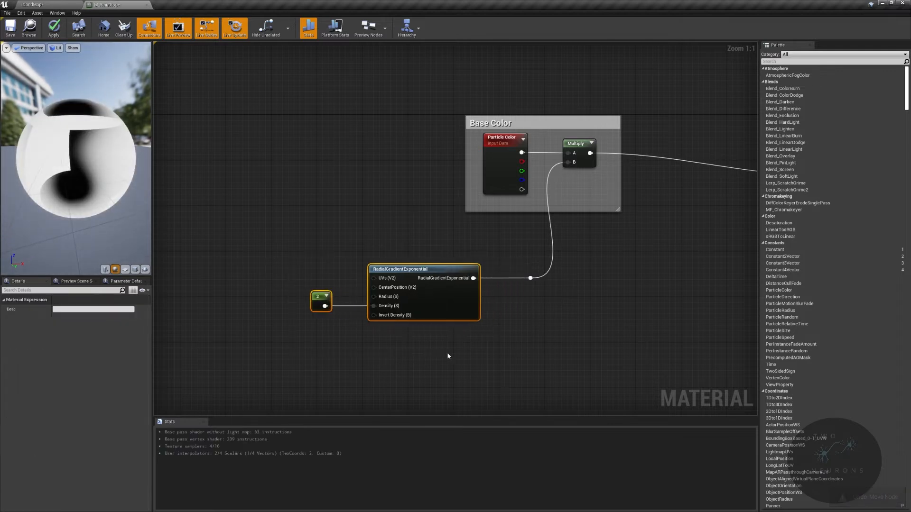
Add a Multiply node with Particle Color's alpha in A and the gradient reroute in B, and connect it to the material's Opacity.
right_drag(427, 230, 335, 233)
drag(428, 193, 513, 245)
text(multiply)
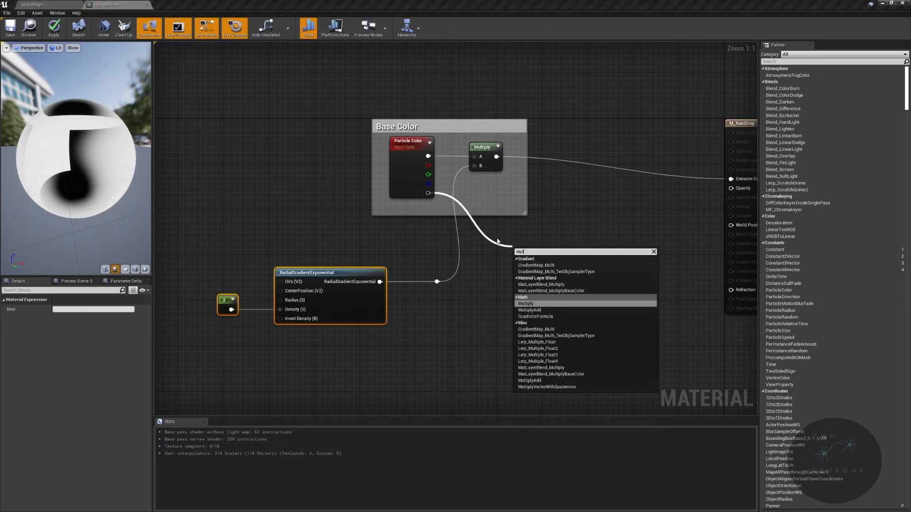
key(Return)
drag(521, 240, 515, 234)
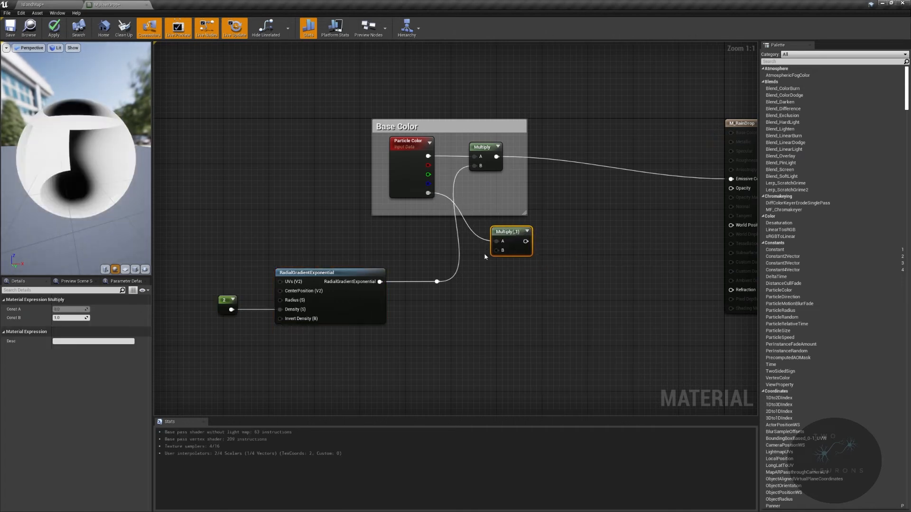
drag(437, 281, 737, 190)
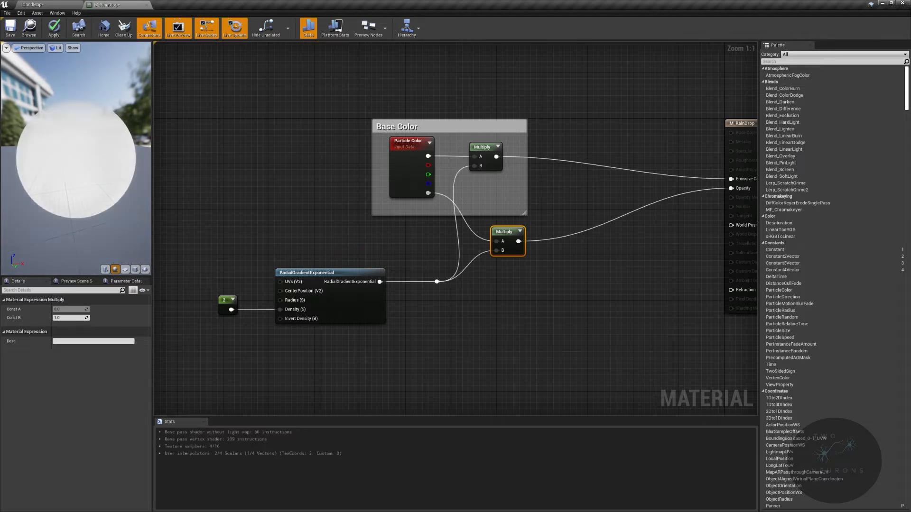
drag(76, 157, 69, 179)
drag(103, 145, 90, 166)
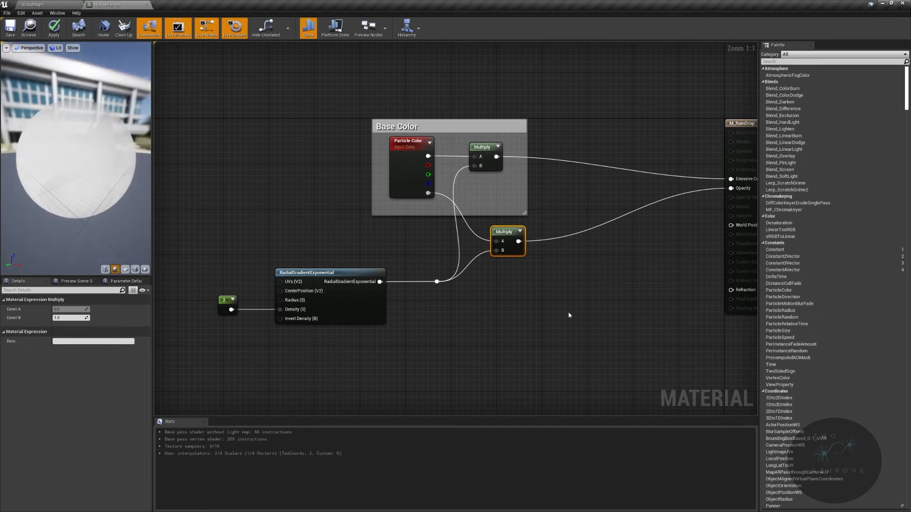
Add a Fresnel node and place it below the RadialGradientExponential node.
right_drag(549, 336, 543, 284)
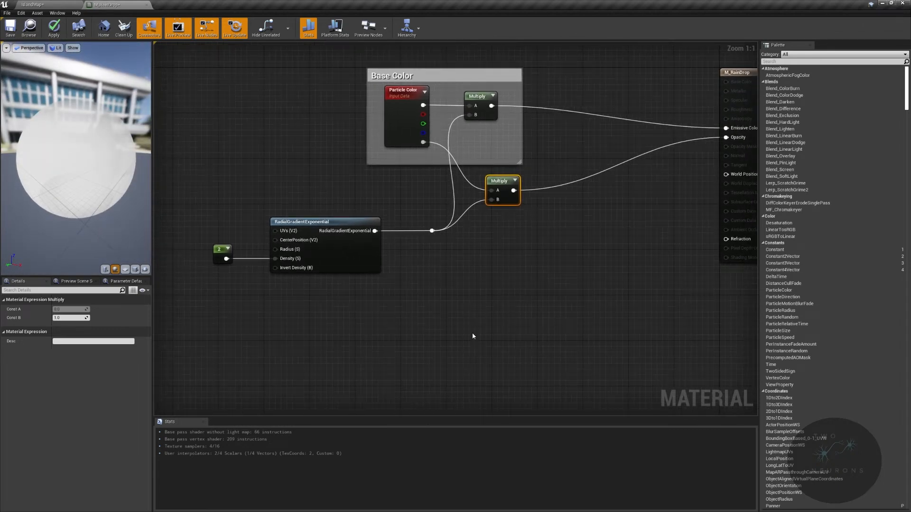
right_drag(472, 336, 451, 315)
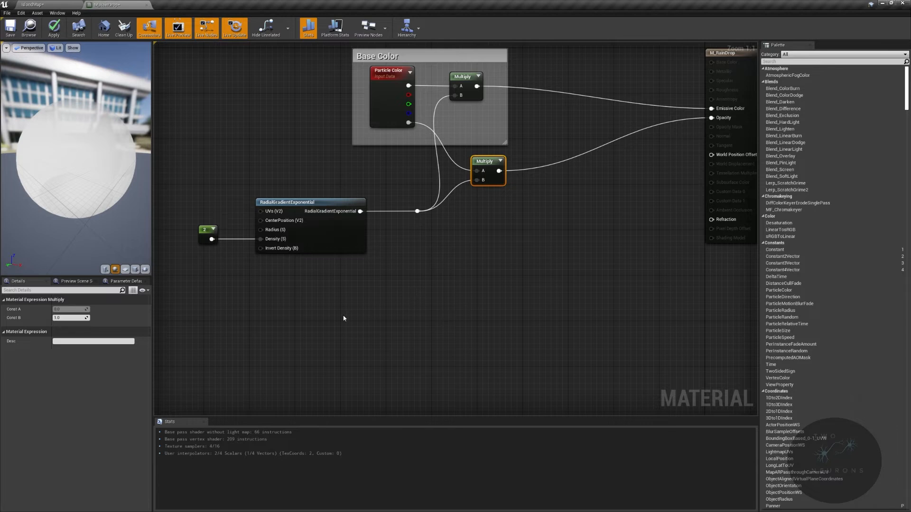
right_click(312, 326)
text(fres)
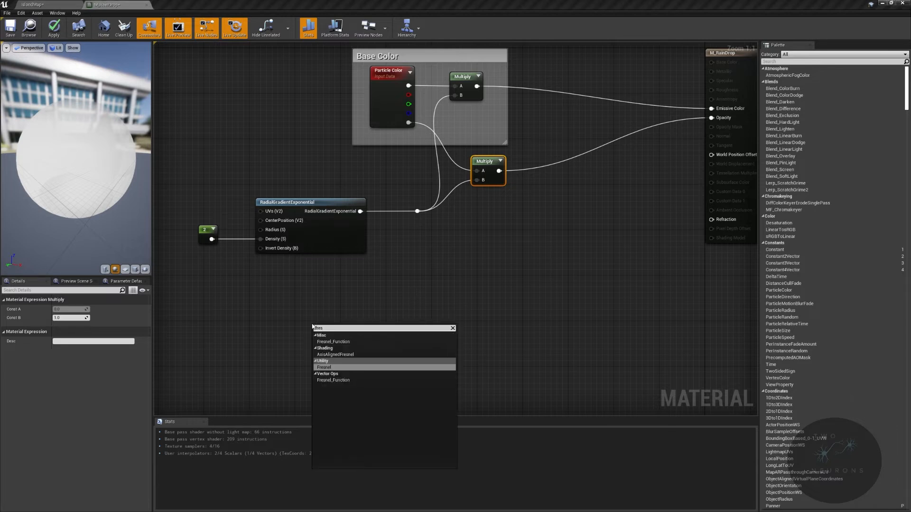
key(Return)
drag(345, 332, 363, 304)
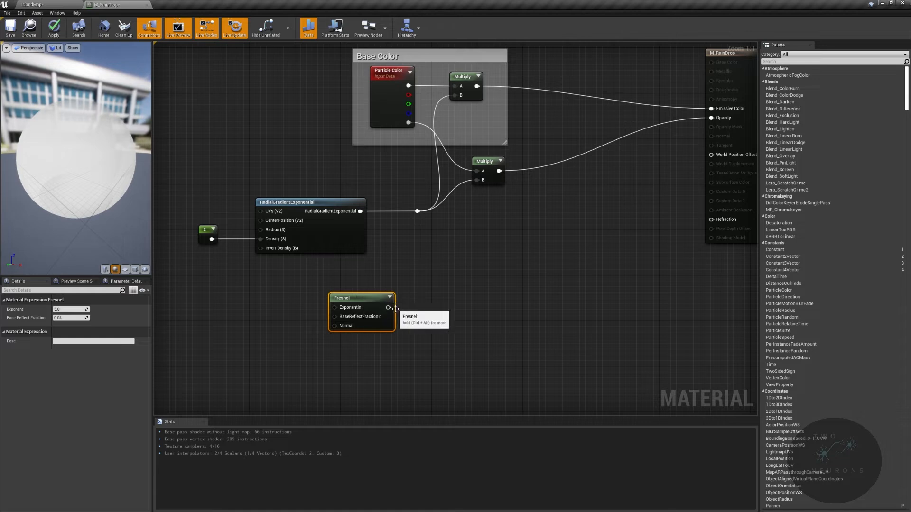
Add a constant with value 0.5, connect it to the Fresnel's ExponentIn and line the two nodes up.
click(271, 307)
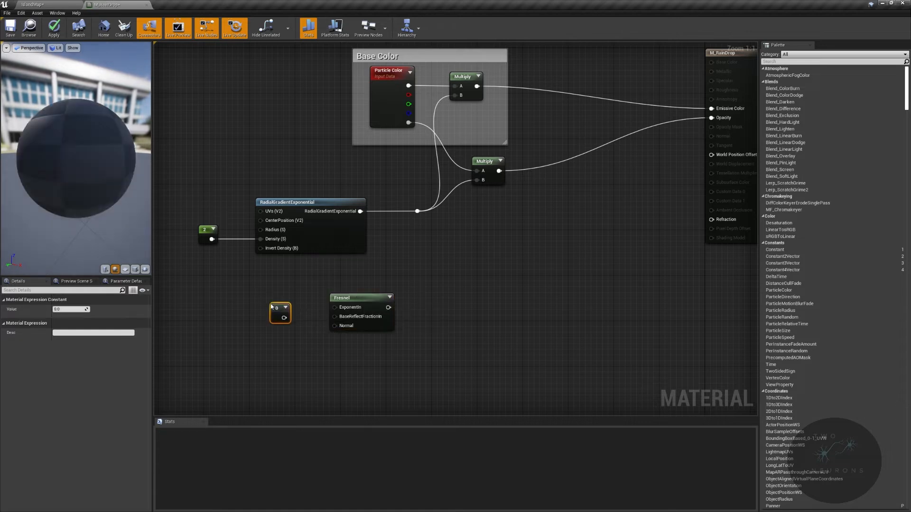
click(70, 309)
text(.5)
key(Return)
drag(287, 317, 302, 302)
Add a LinearInterpolate node from the Fresnel output, with the Fresnel feeding its Alpha input.
drag(388, 307, 449, 291)
drag(445, 326, 473, 266)
text(lerp)
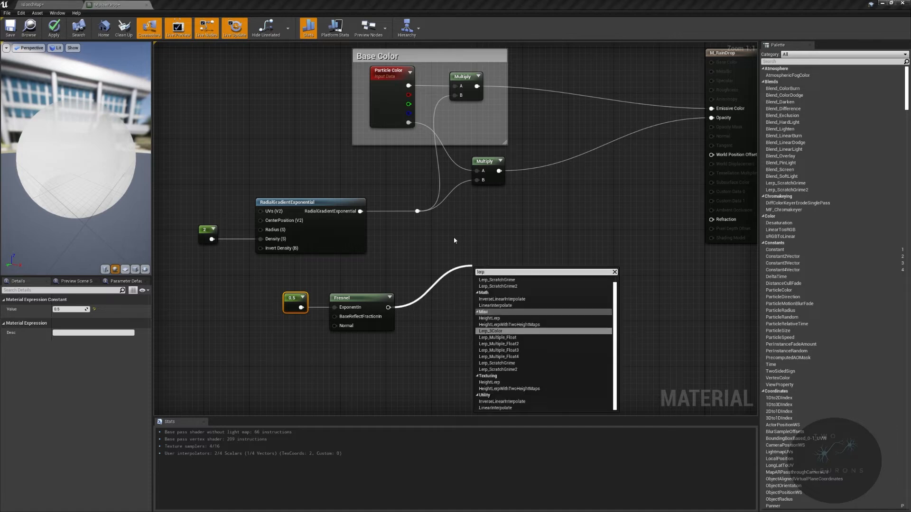
click(495, 306)
drag(482, 301, 482, 300)
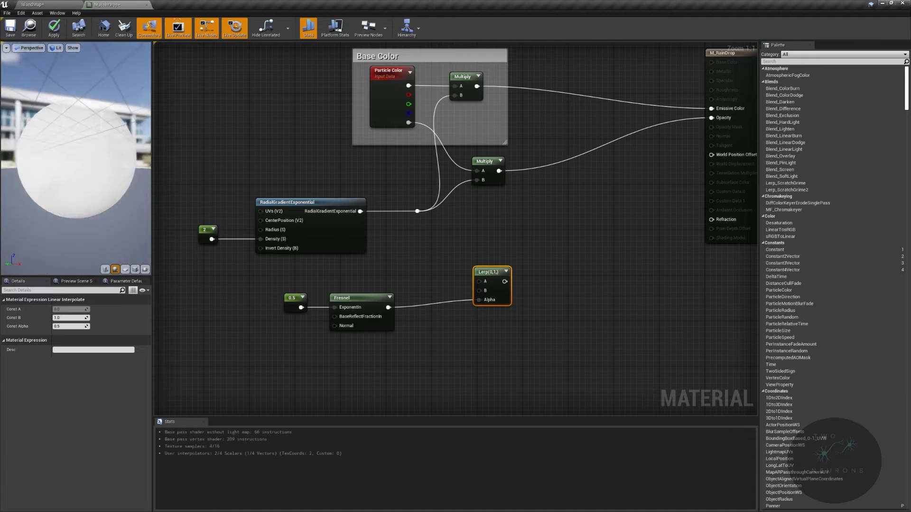
mouse_move(95, 156)
mouse_down()
mouse_move(98, 116)
mouse_move(106, 140)
mouse_up()
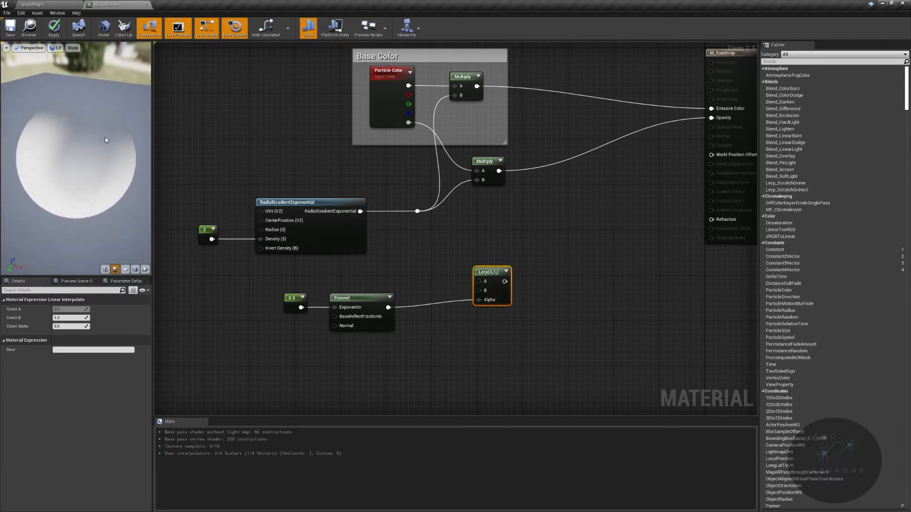
Move the 0.5 constant, Fresnel and Lerp nodes together farther below the opacity nodes.
drag(193, 175, 514, 248)
drag(260, 269, 586, 368)
key(Down)
key(Down)
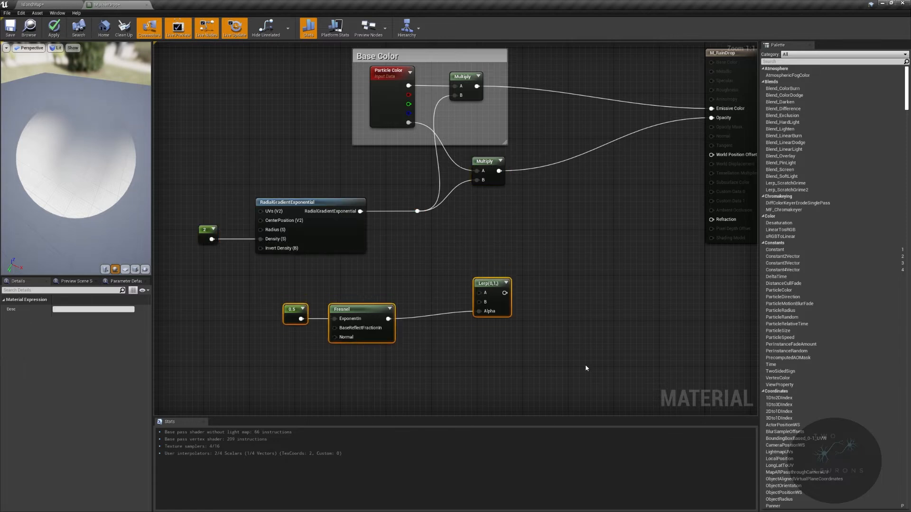
key(Down)
key(Down)
key(Down)
key(Down)
key(Down)
key(Down)
Group the density constant, RadialGradientExponential, reroute and lower Multiply nodes in a comment named Opacity.
drag(213, 153, 515, 274)
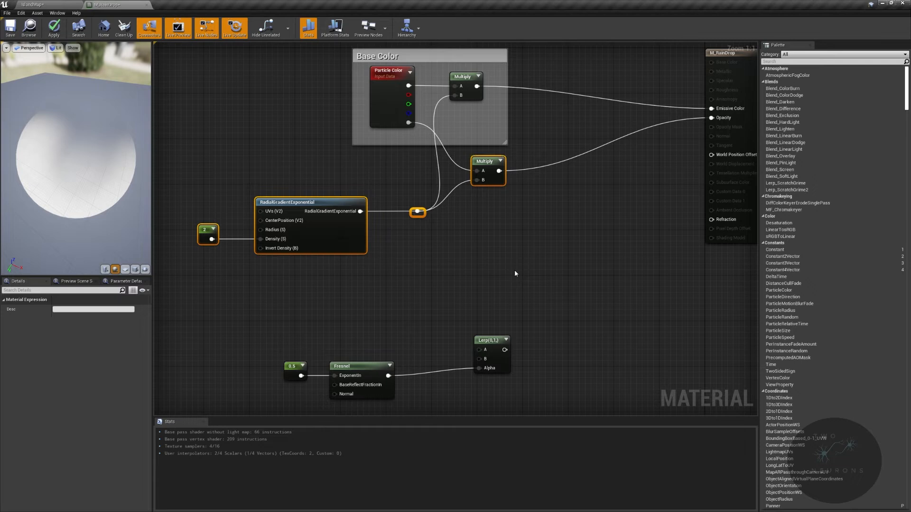
text(c)
text(Opacity)
key(Return)
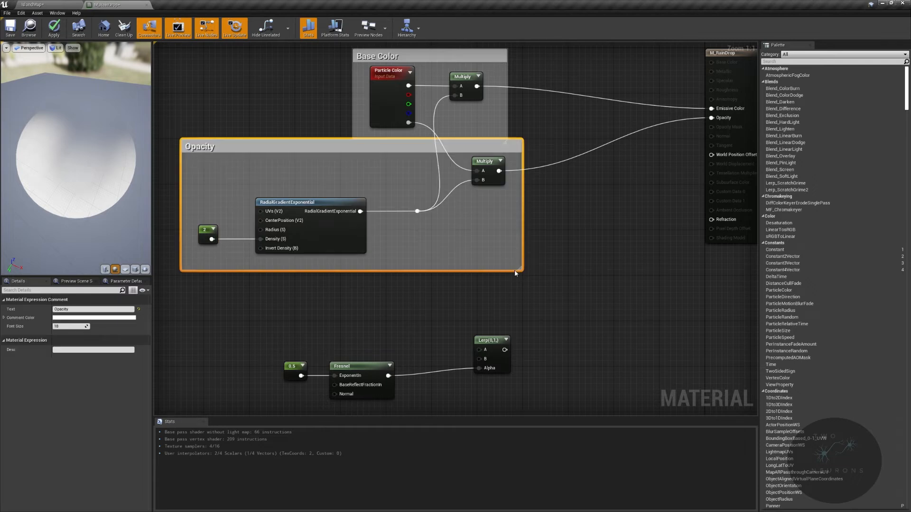
Add a constant with value 1, connect it to the Lerp's A input and place it above the Lerp.
right_drag(516, 273, 573, 197)
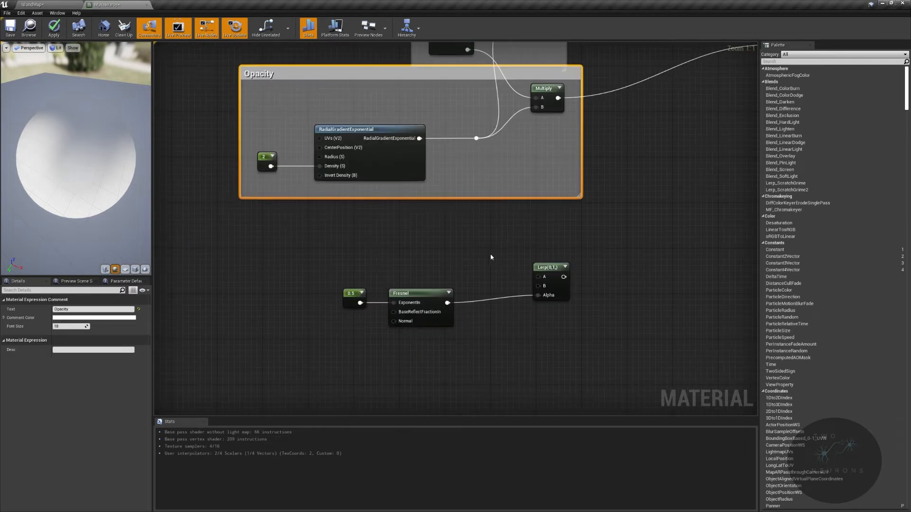
click(488, 241)
click(71, 310)
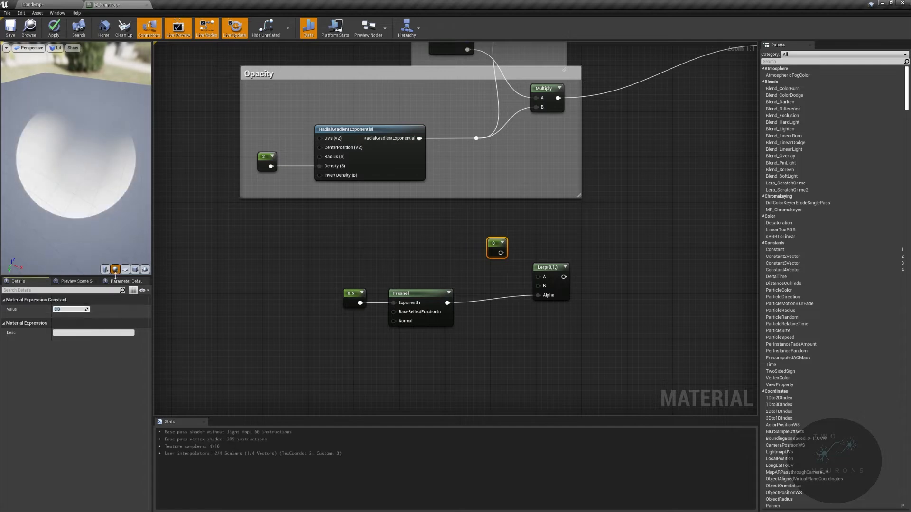
drag(501, 252, 538, 276)
drag(494, 246, 496, 228)
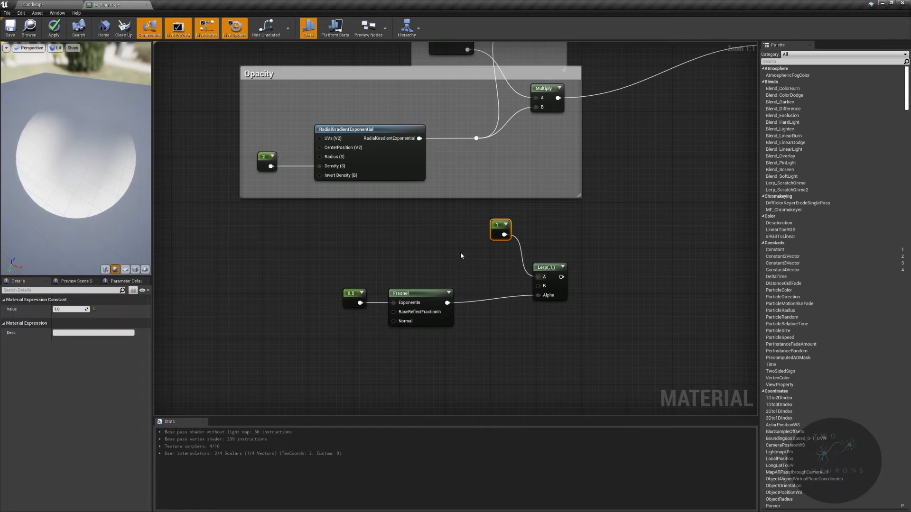
Add a constant with value 1.6, connect it to the Lerp's B input and place it close beside the Lerp.
click(460, 252)
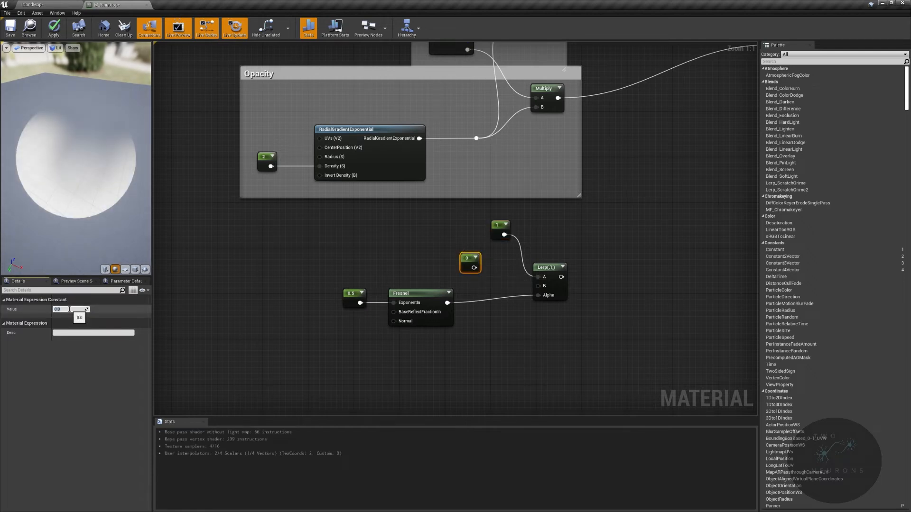
key(Return)
drag(478, 268, 538, 286)
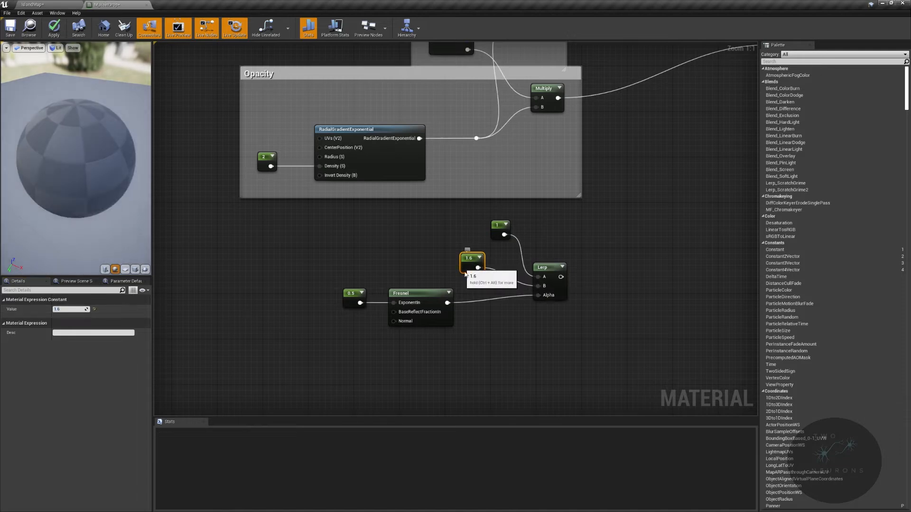
drag(470, 260, 499, 273)
Straighten the connections of the Fresnel chain, tidy the constants and connect the Lerp output to the material's Refraction.
drag(322, 304, 556, 335)
drag(588, 307, 590, 299)
key(q)
key(Home)
drag(447, 354, 657, 216)
right_drag(216, 327, 455, 227)
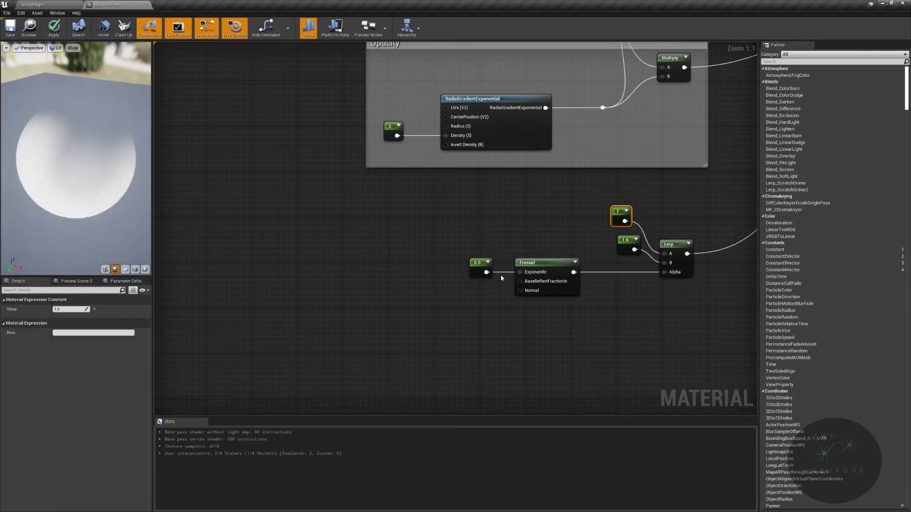
Align the 1.6 constant beneath the 1 constant and group the Fresnel, Lerp and constant nodes in a comment named Refraction.
drag(619, 251, 613, 252)
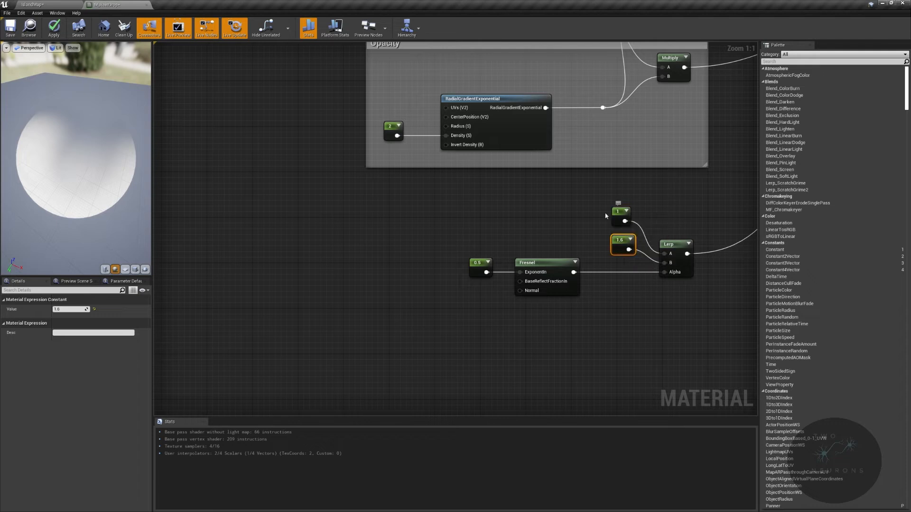
drag(15, 213, 81, 192)
drag(393, 175, 707, 350)
key(c)
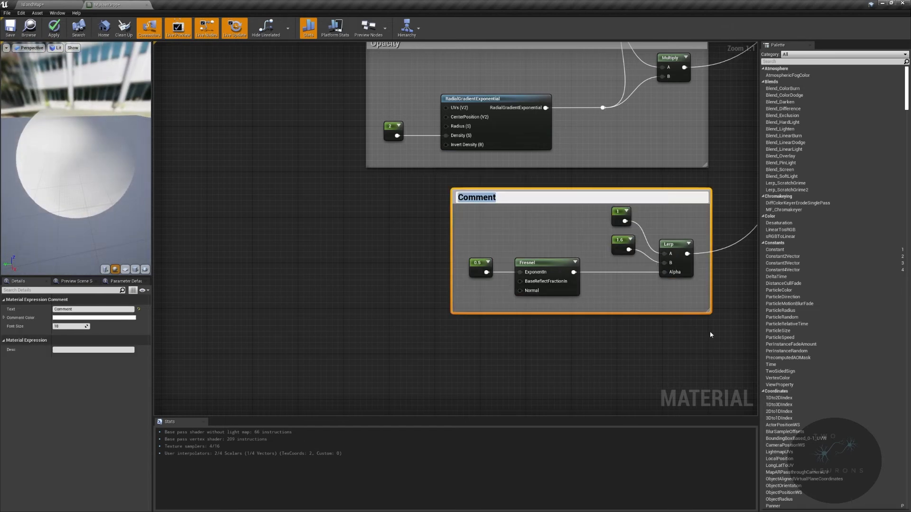
text(Refraction)
key(Return)
Apply the changes to the M_RainDrop material and save it.
right_drag(654, 369, 524, 419)
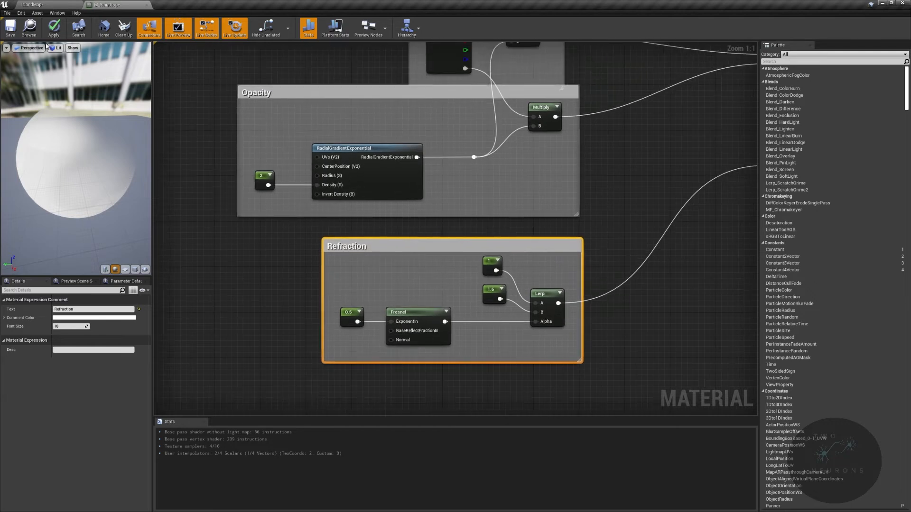
click(53, 26)
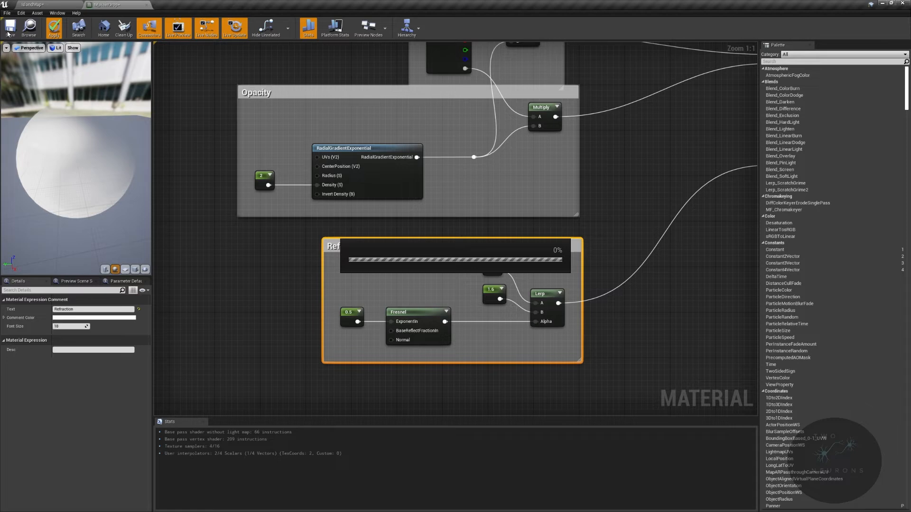
click(10, 27)
Create a new material named M_RainImpact in the Rain folder and open it for editing.
click(32, 4)
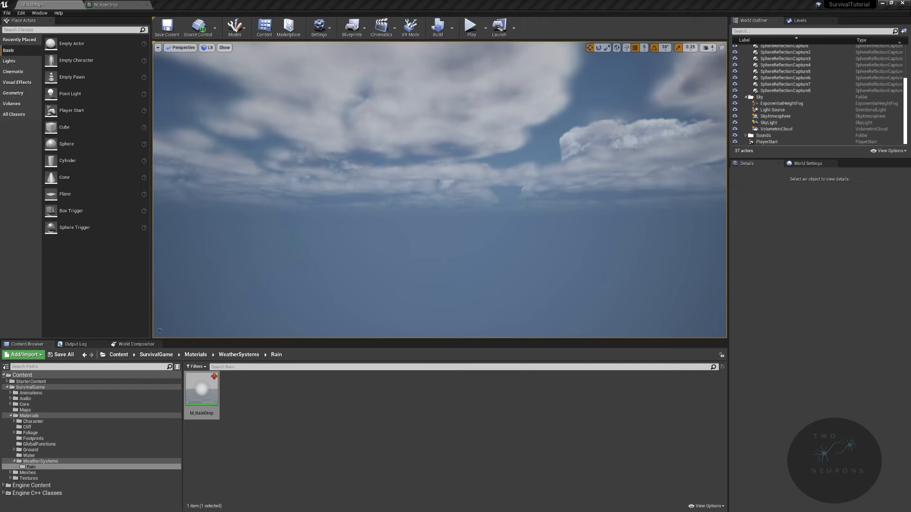
right_click(300, 400)
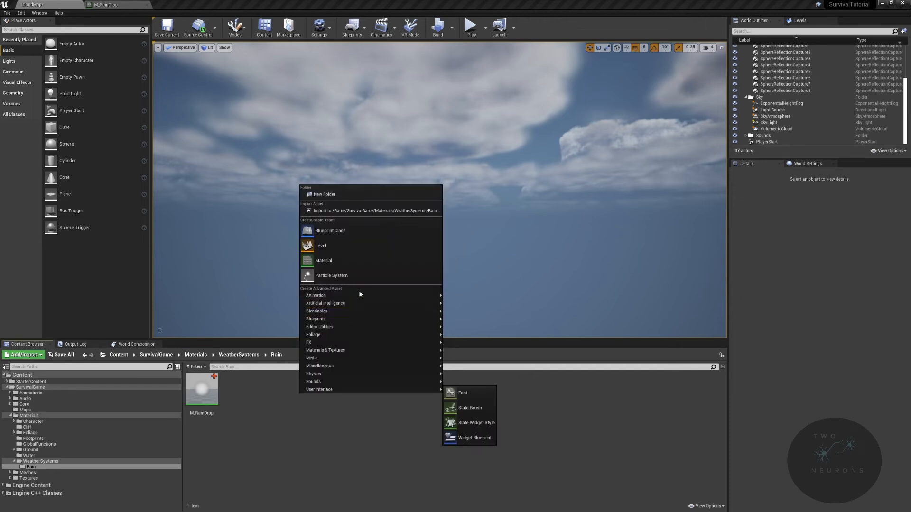
click(360, 262)
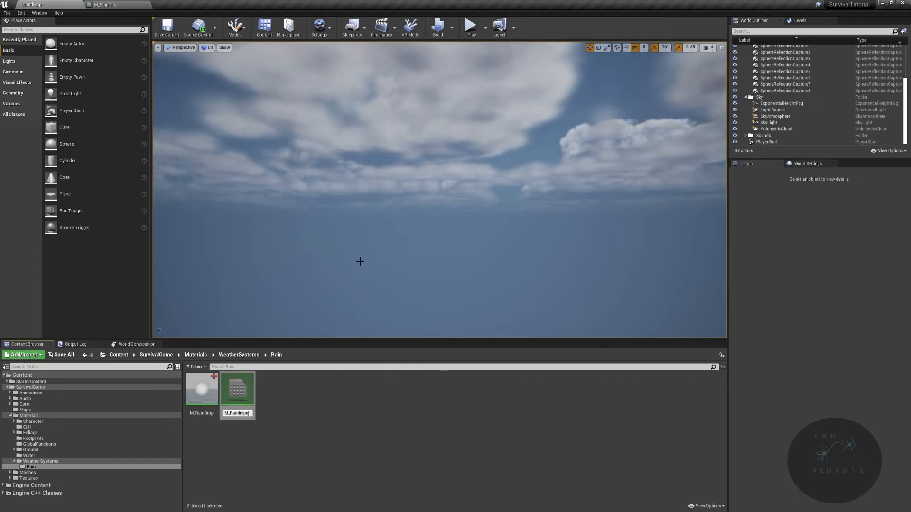
key(Return)
key(Return)
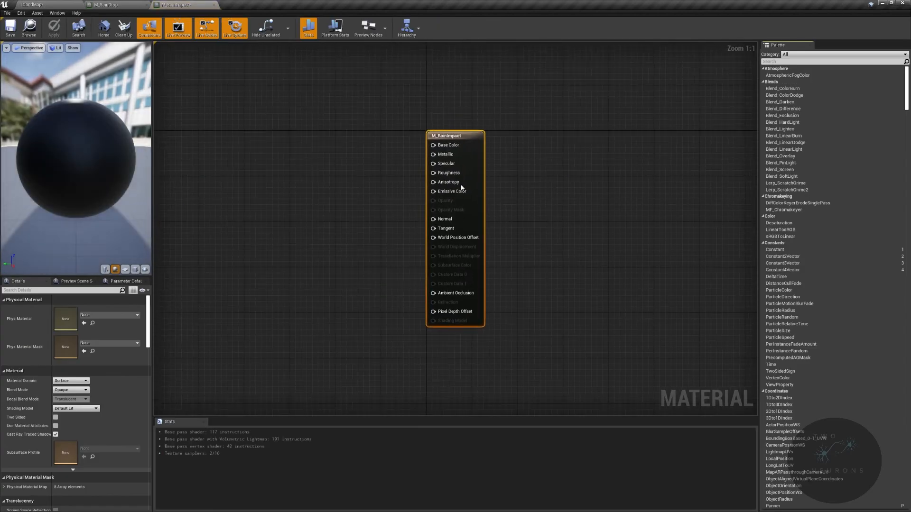
Set the material's blend mode to Masked and shading model to Unlit, enable Two Sided and disable Cast Ray Traced Shadows.
click(70, 391)
click(76, 404)
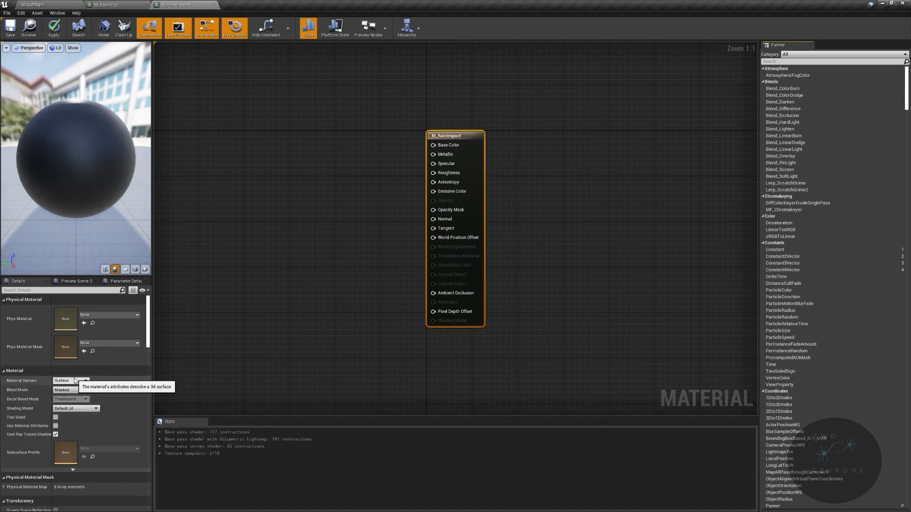
click(81, 408)
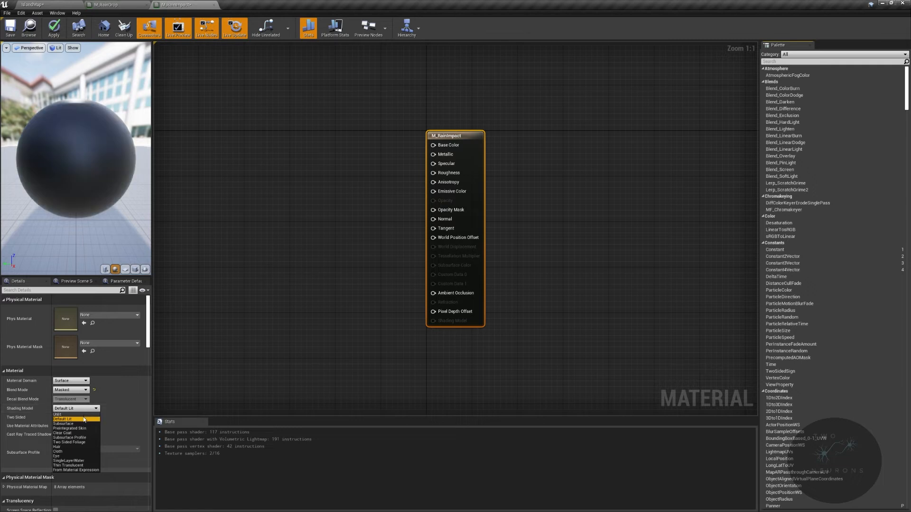
click(74, 415)
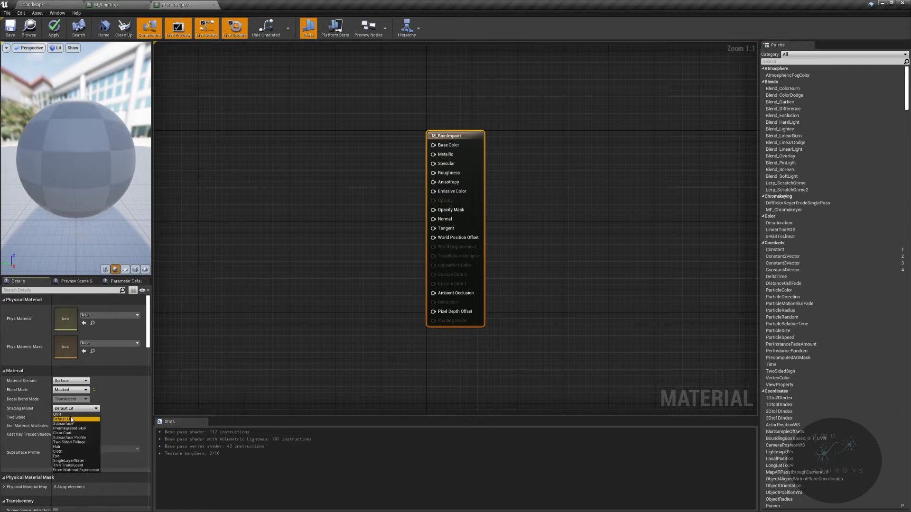
click(56, 417)
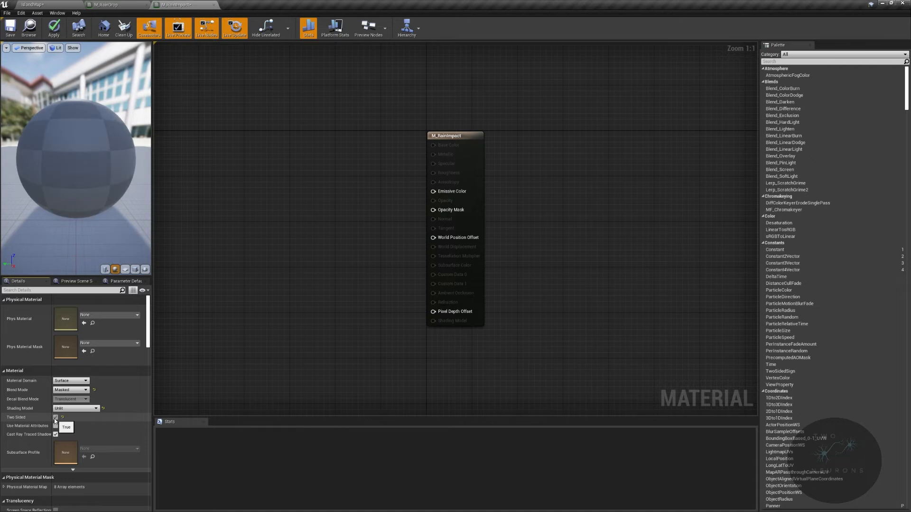
click(55, 435)
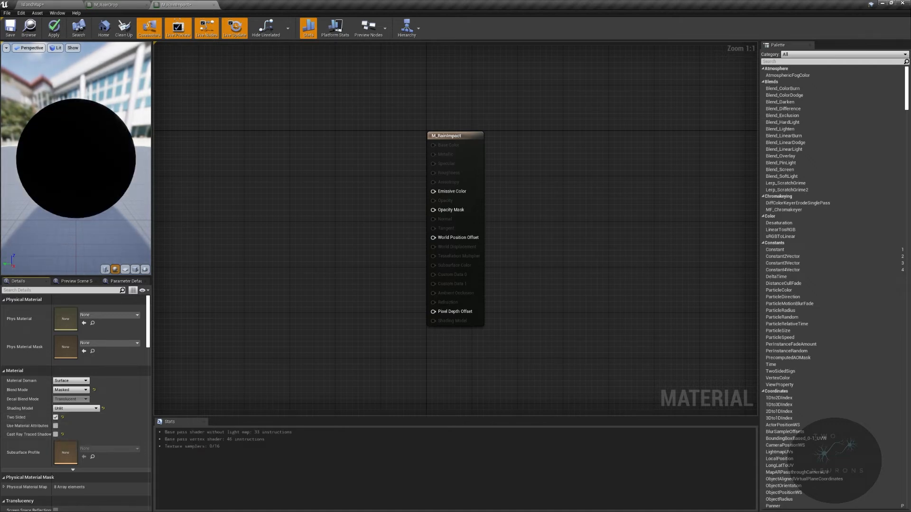
Enable the material's usage with Niagara Sprites.
scroll(71, 499, down, 10)
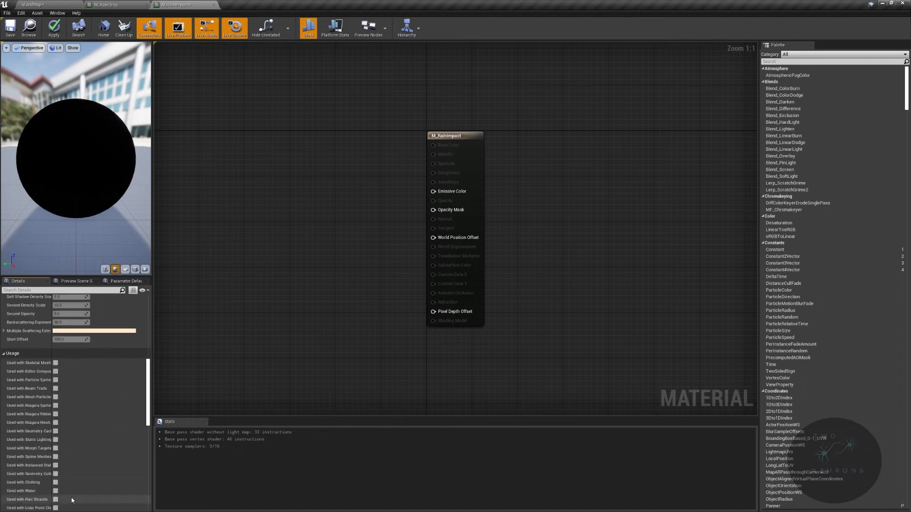
click(55, 406)
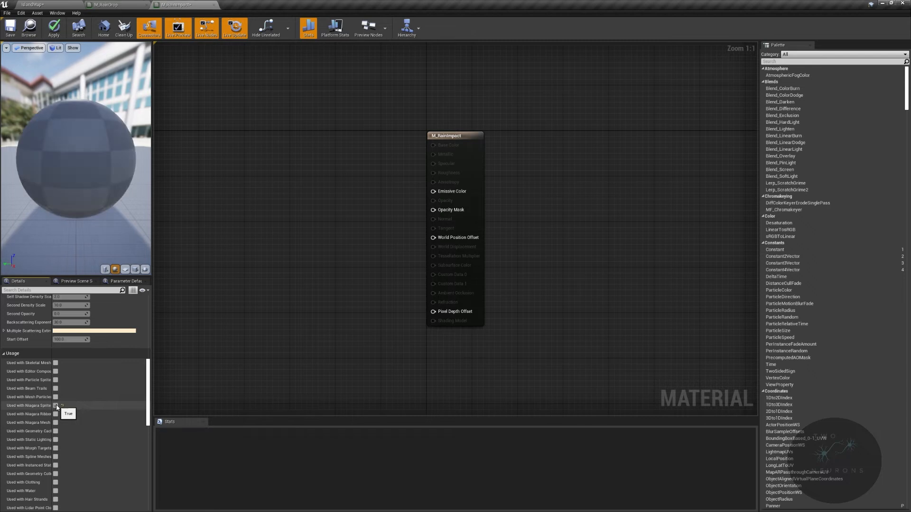
scroll(56, 407, down, 6)
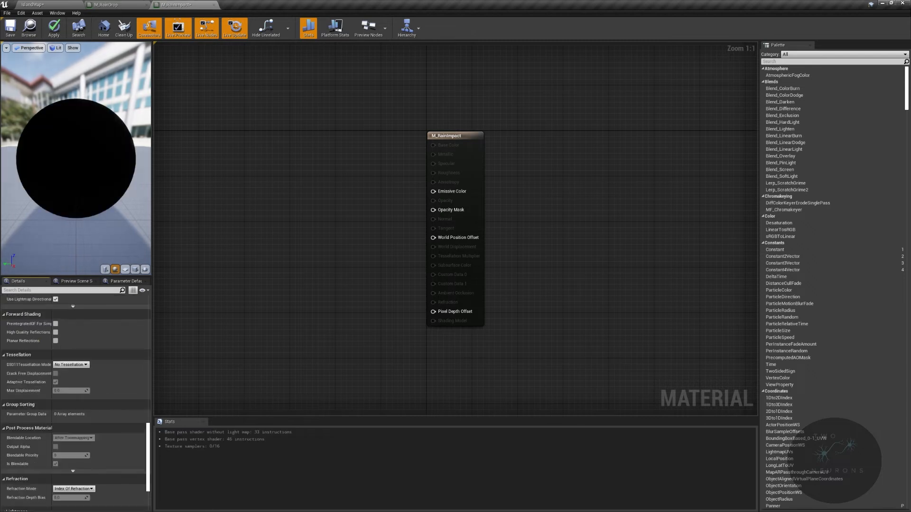
Add a Particle Color node and connect its colour output to the material's Emissive Color.
right_drag(311, 294, 393, 305)
right_click(367, 215)
text(particle color)
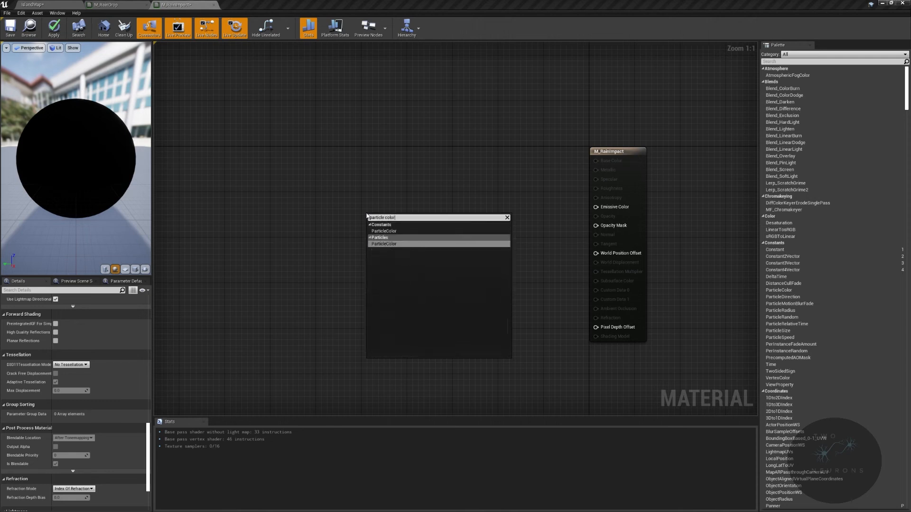
click(418, 243)
drag(398, 231, 600, 209)
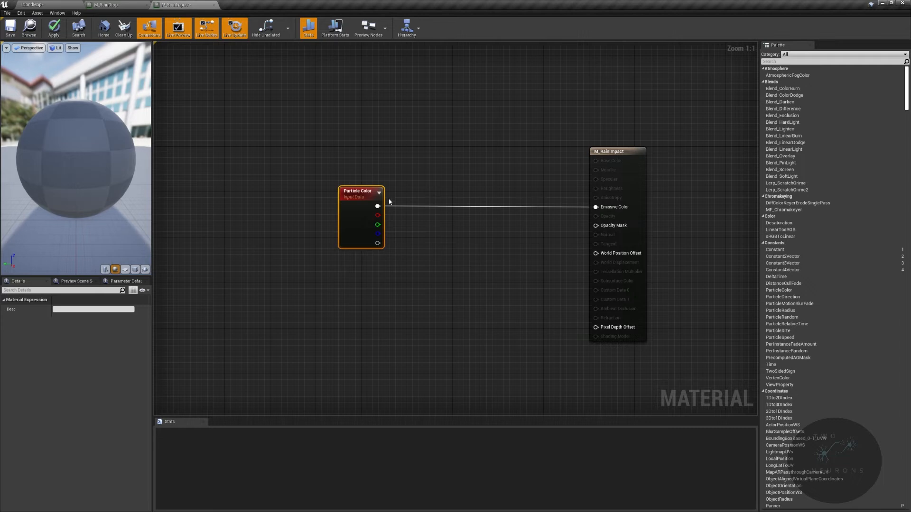
Add a SphereMask node below Particle Color and connect its output to the material's Opacity Mask.
right_click(389, 340)
text(sphere ma)
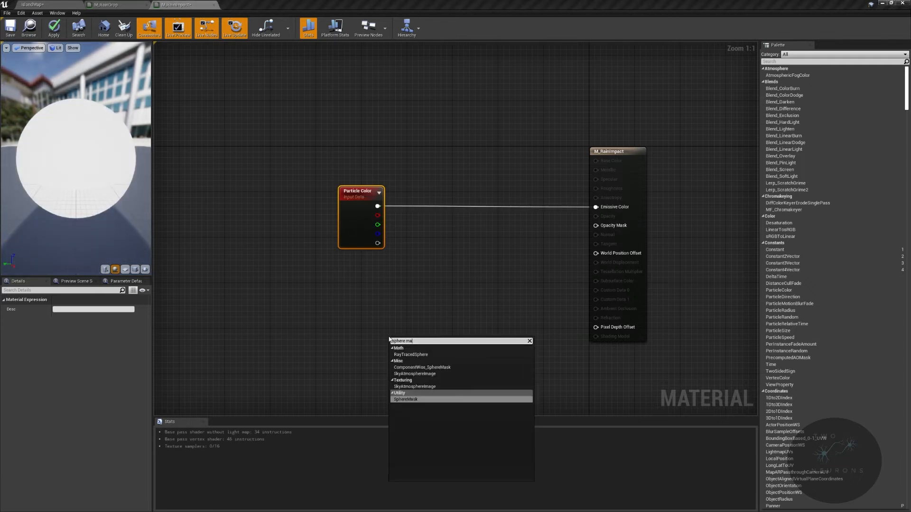
key(Return)
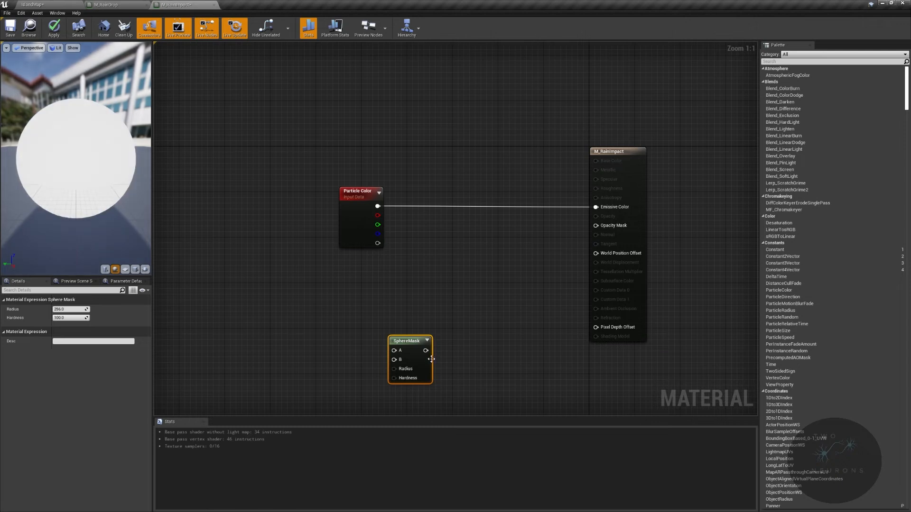
drag(426, 350, 596, 225)
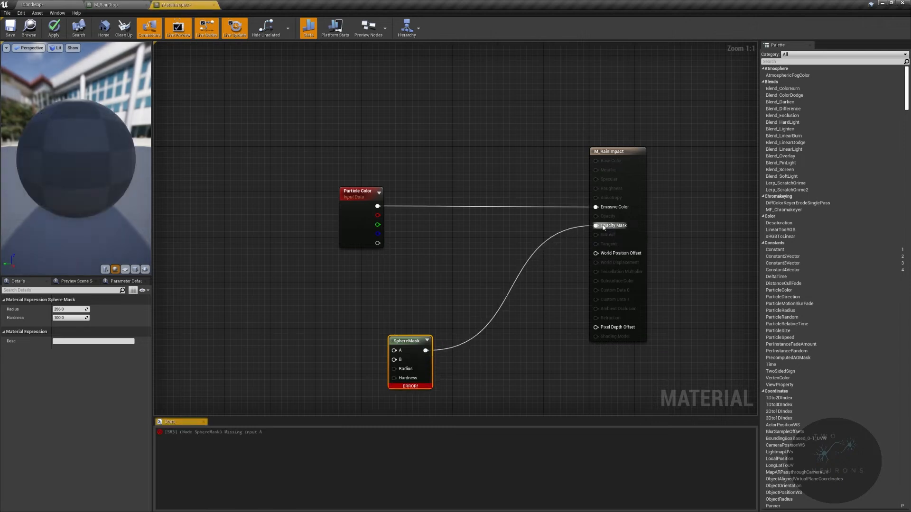
Add a TextureCoordinate node, connect it to the SphereMask's A input and line it up beside the mask.
right_click(285, 347)
text(texcoord)
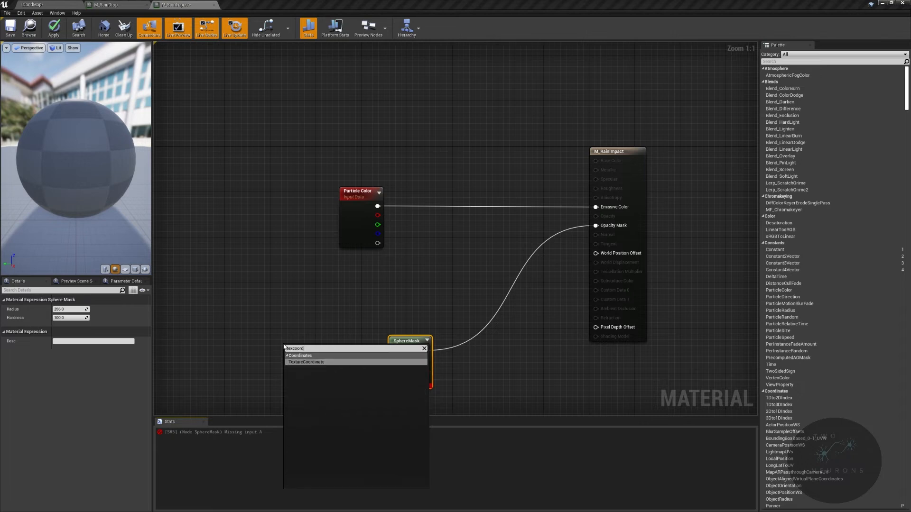
key(Return)
drag(403, 351, 399, 351)
drag(299, 350, 315, 340)
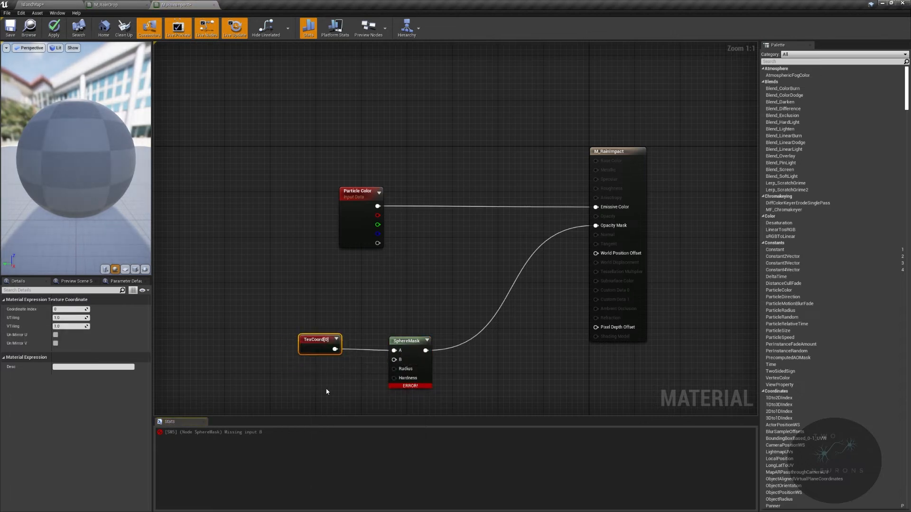
Add a constant with value 0.5, connect it to the SphereMask's B input and place it beneath the TexCoord node.
click(304, 383)
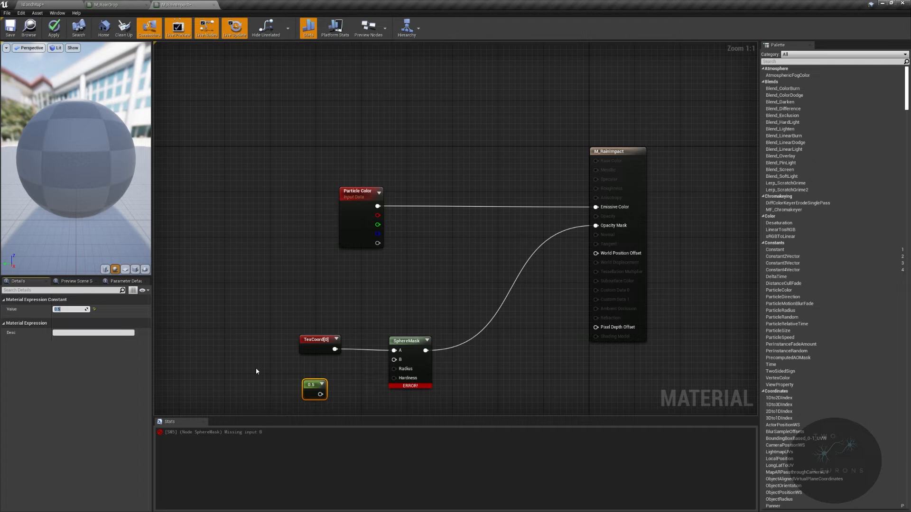
drag(321, 394, 393, 359)
drag(313, 386, 326, 364)
Check the M_RainImpact preview, apply the changes and save the material.
drag(85, 143, 85, 143)
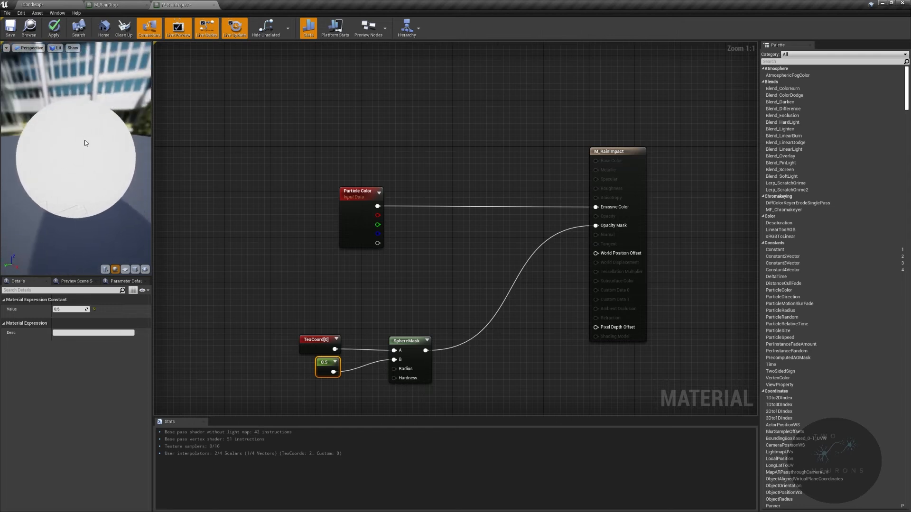
click(54, 28)
click(10, 28)
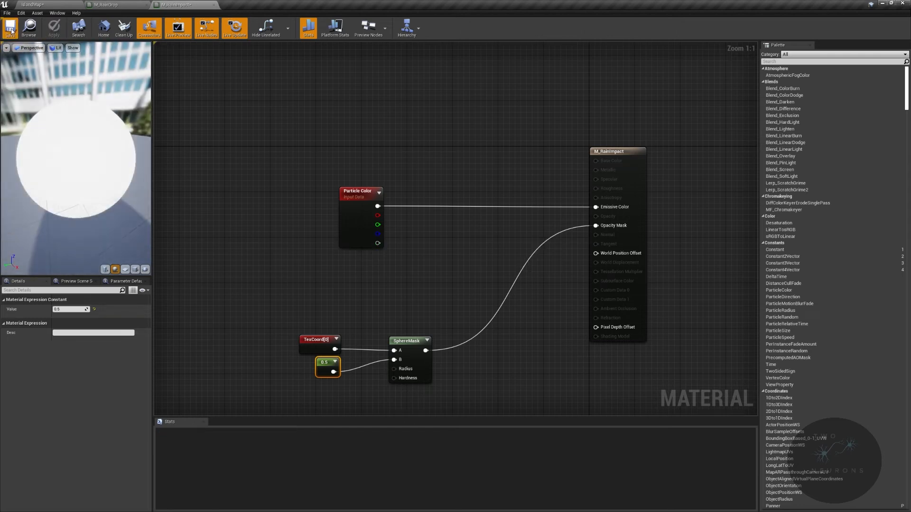
click(33, 5)
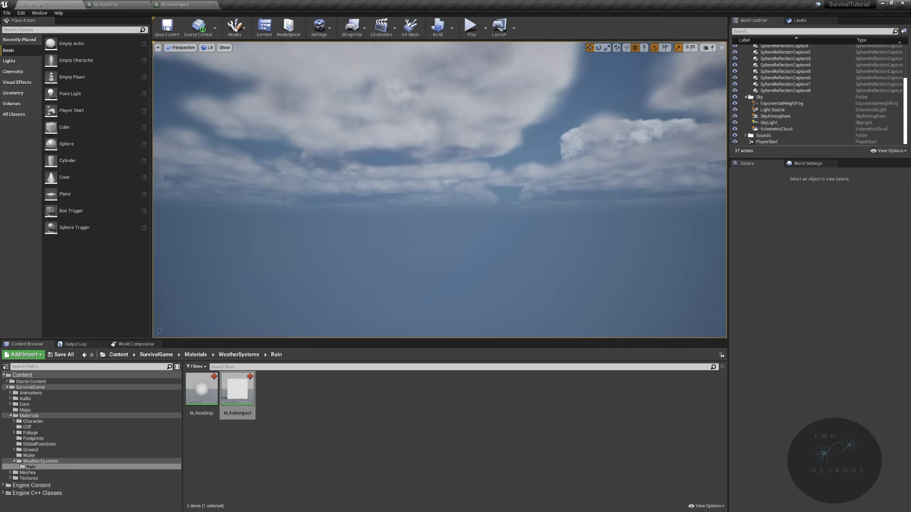
right_click(371, 412)
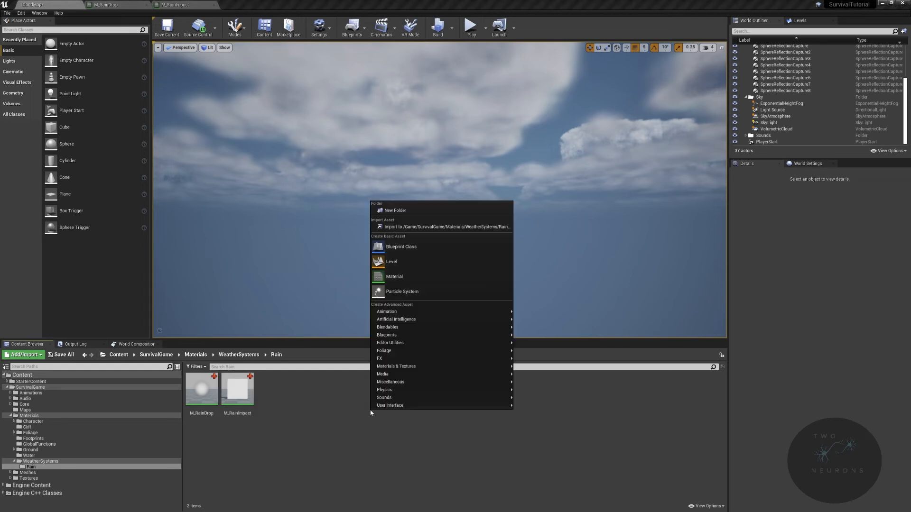
click(332, 416)
double_click(237, 389)
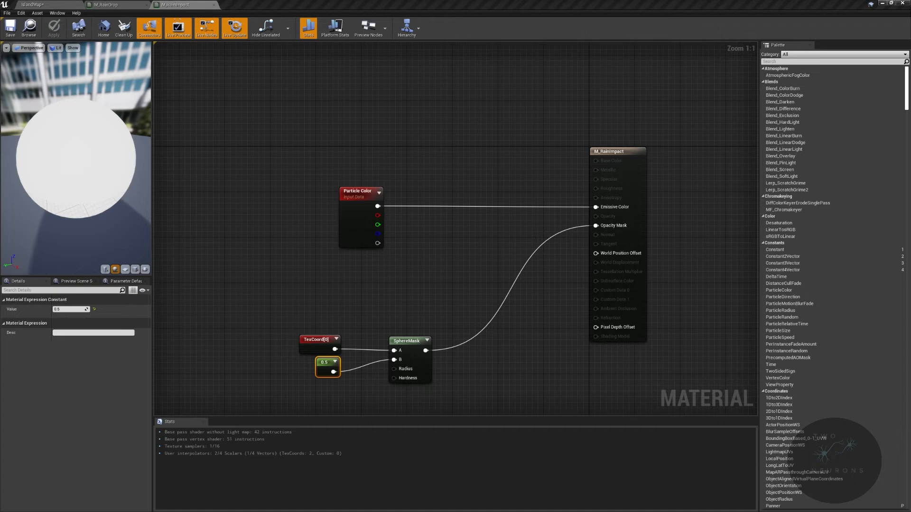
Move the SphereMask node slightly and set its radius to 0.5.
drag(415, 352, 360, 333)
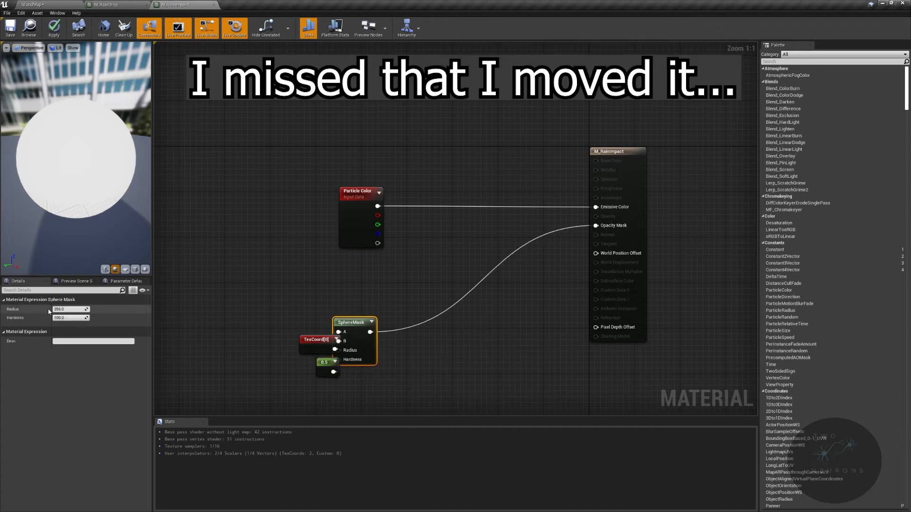
click(68, 309)
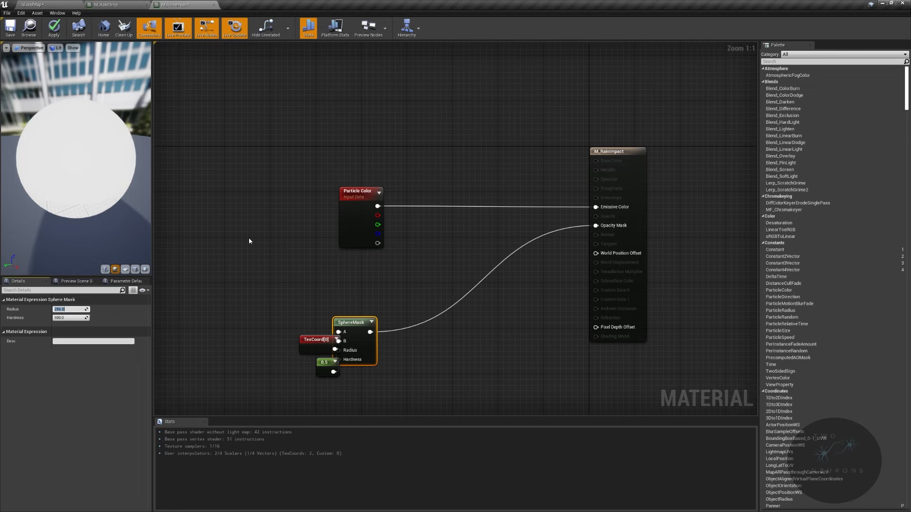
text(.5)
key(Return)
Move the TexCoord and 0.5 constant nodes together beside the SphereMask inputs and apply the material changes.
drag(260, 271, 327, 370)
drag(338, 363, 326, 366)
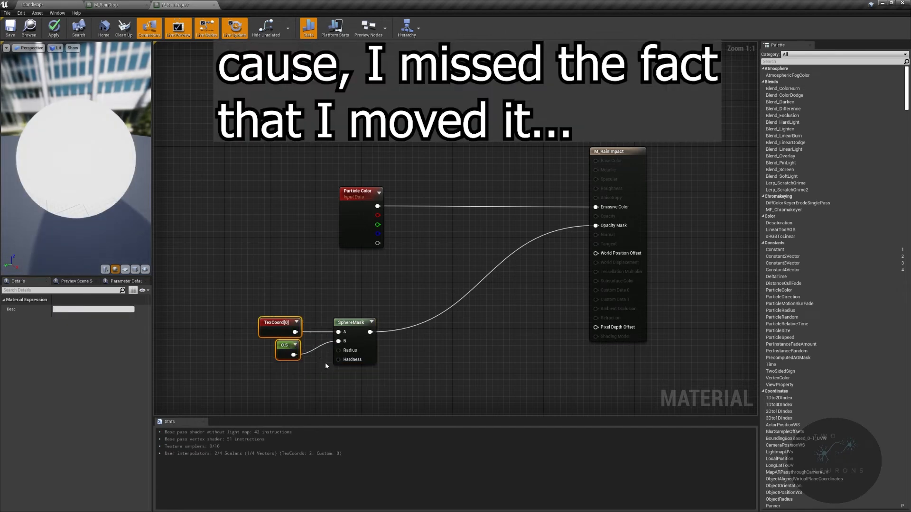
click(53, 29)
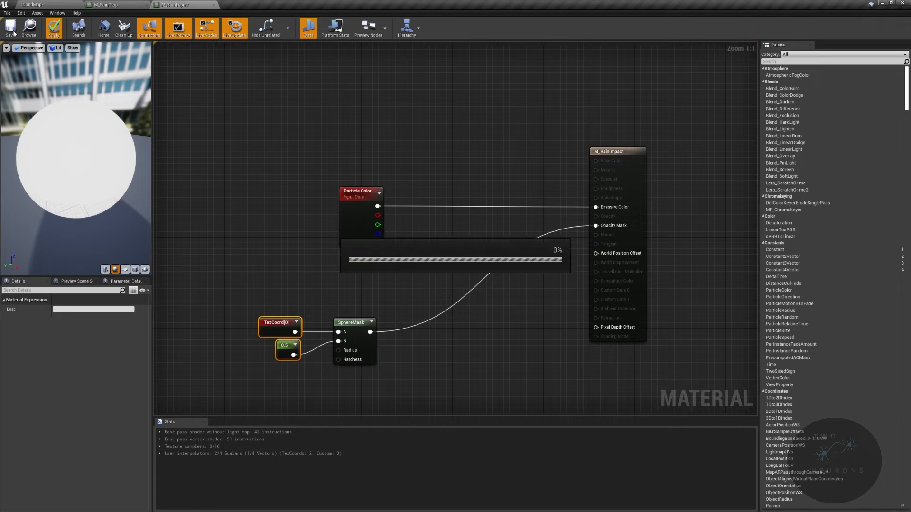
Create a new material named M_RainSplash in the Rain folder.
click(45, 7)
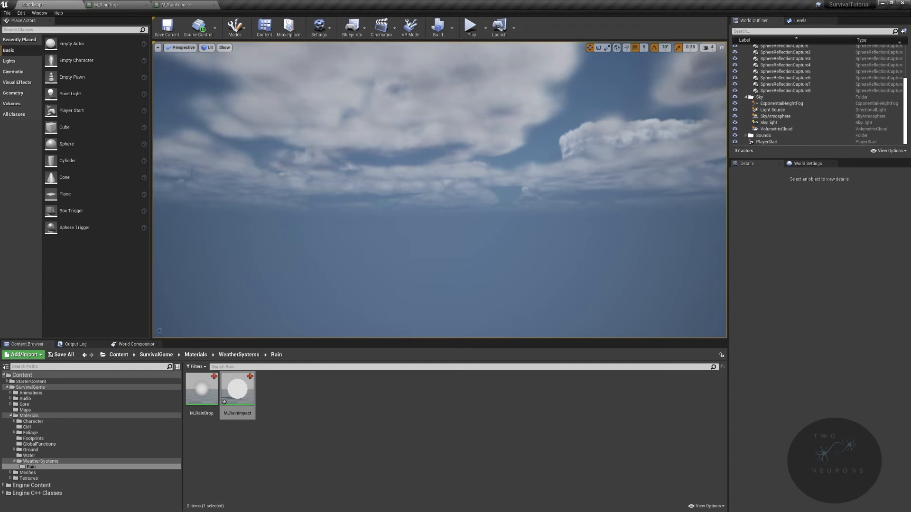
right_click(313, 411)
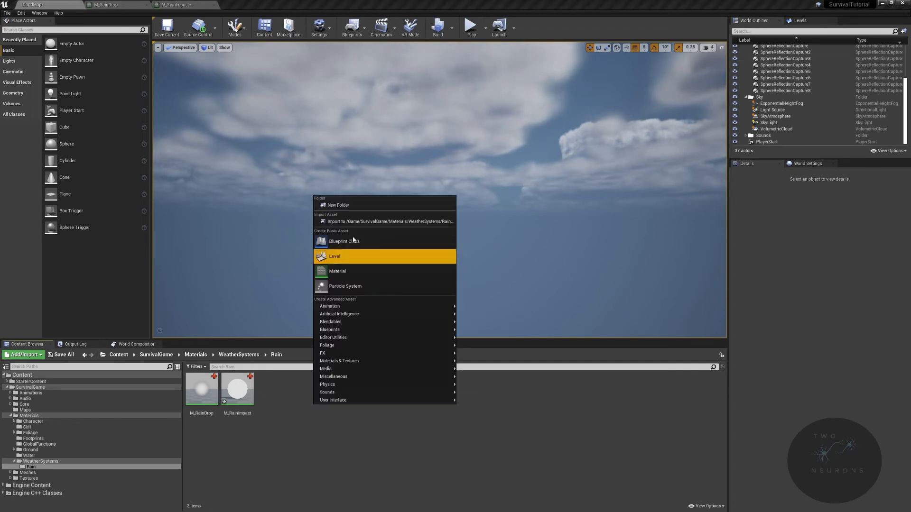
click(359, 266)
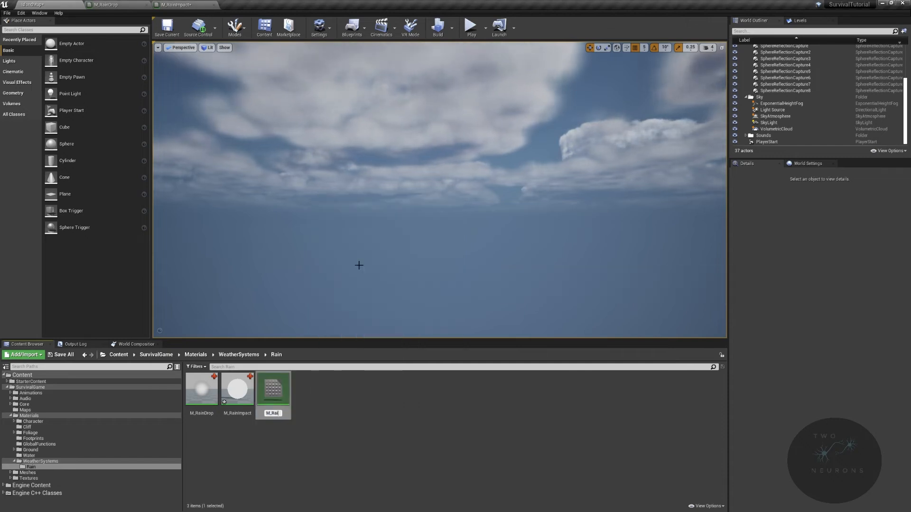
text(M_RainSplash)
key(Return)
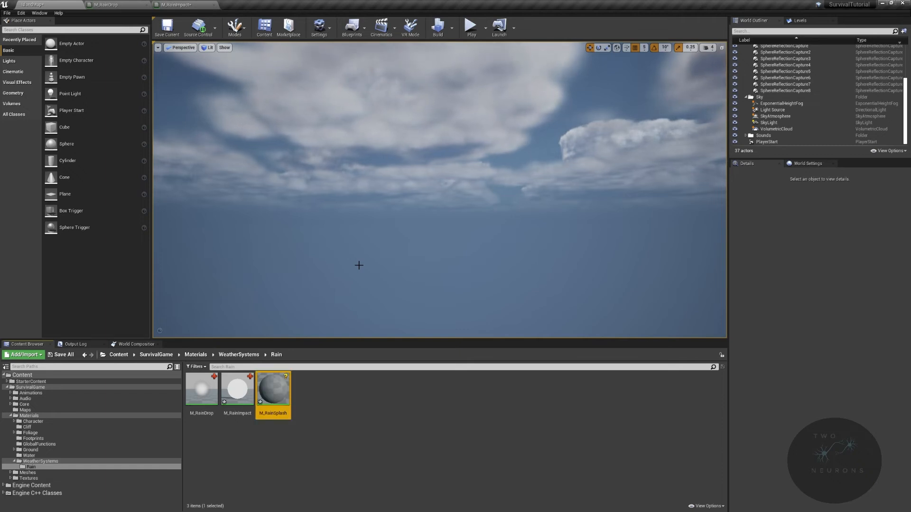
Save the M_RainDrop and M_RainImpact assets, then open M_RainSplash for editing.
click(201, 389)
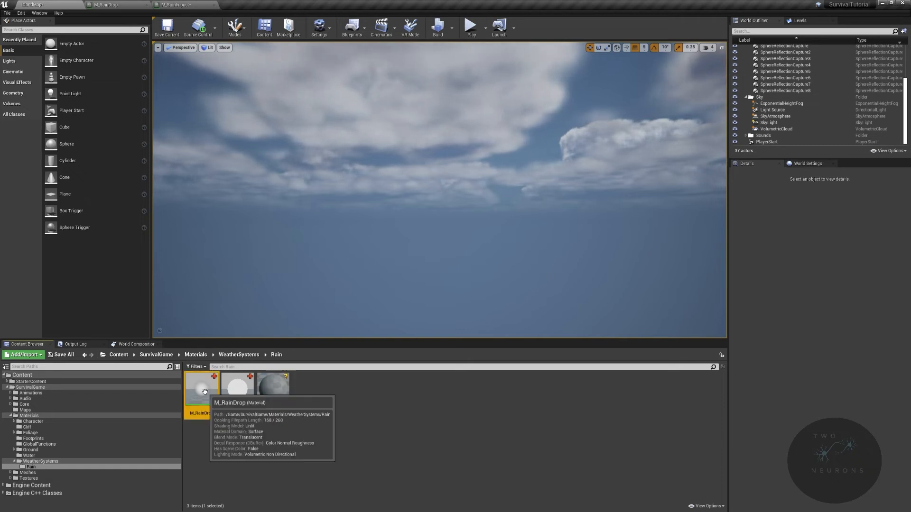
click(234, 393)
key(ctrl+s)
double_click(273, 391)
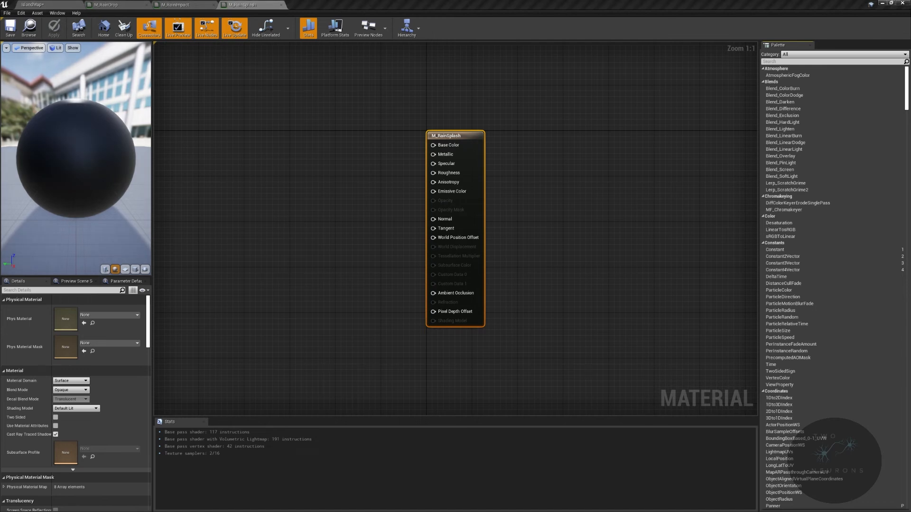
Set the M_RainSplash blend mode to Translucent and shading model to Two Sided Foliage, and turn off Cast Ray Traced Shadows.
click(81, 390)
click(79, 406)
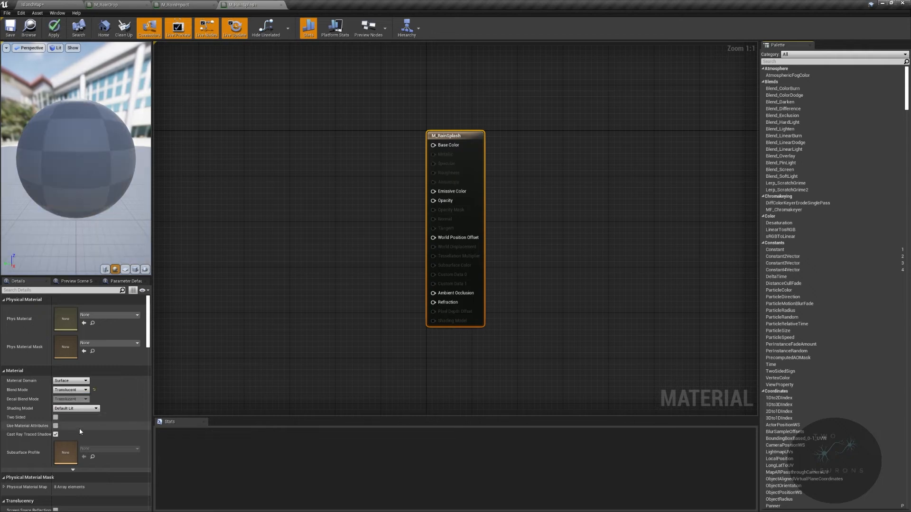
click(84, 411)
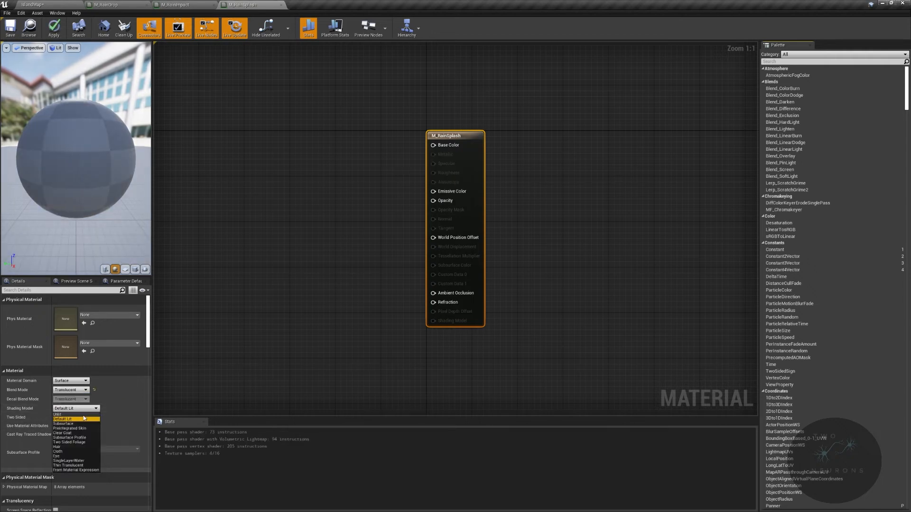
click(69, 442)
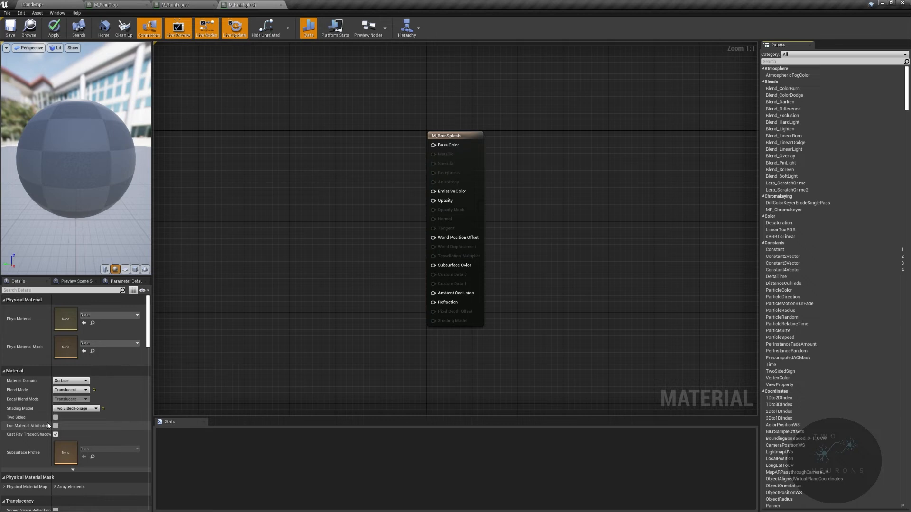
click(56, 434)
Set the material's refraction mode to Pixel Normal Offset.
scroll(59, 439, down, 15)
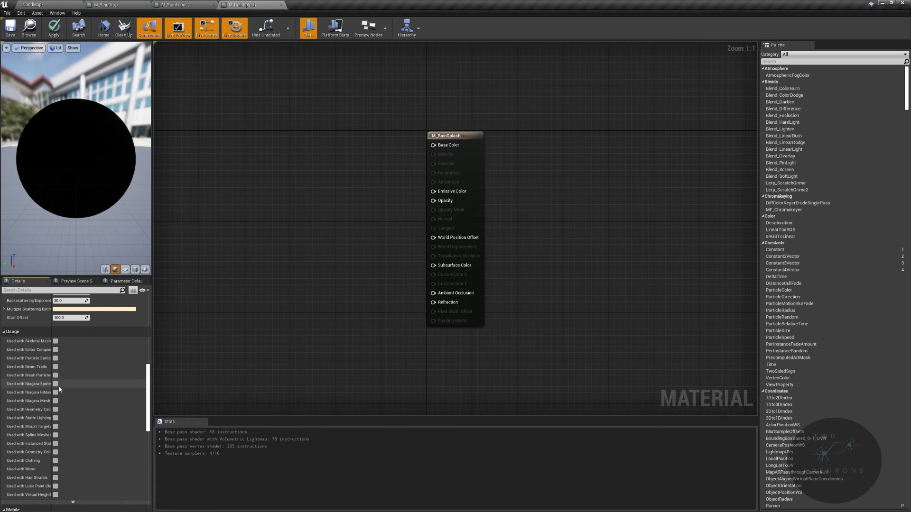
scroll(76, 418, down, 8)
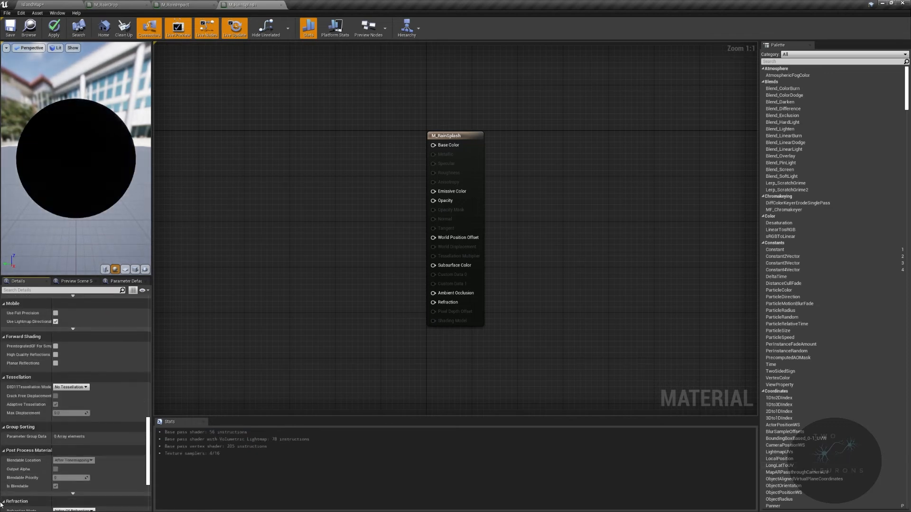
scroll(41, 463, down, 5)
click(73, 403)
click(73, 420)
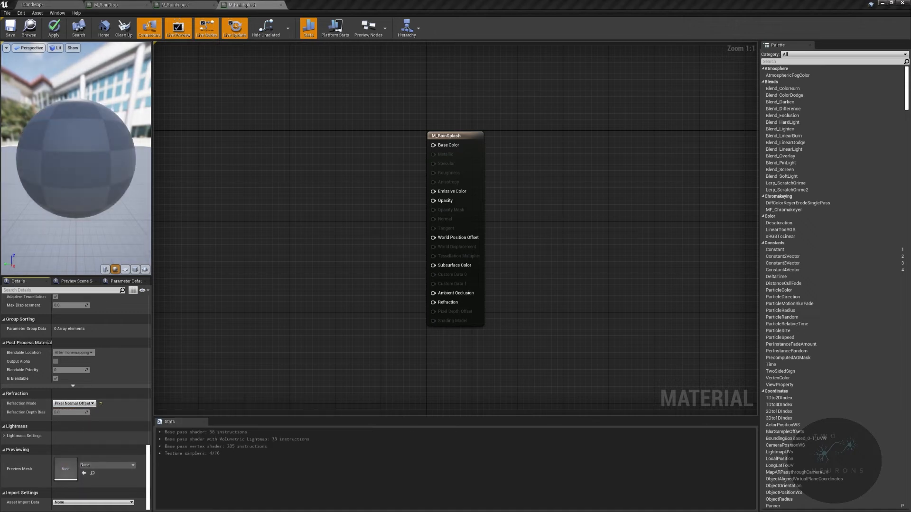
Add a Particle Color node and connect its colour output to the material's Base Color.
right_drag(266, 215, 389, 233)
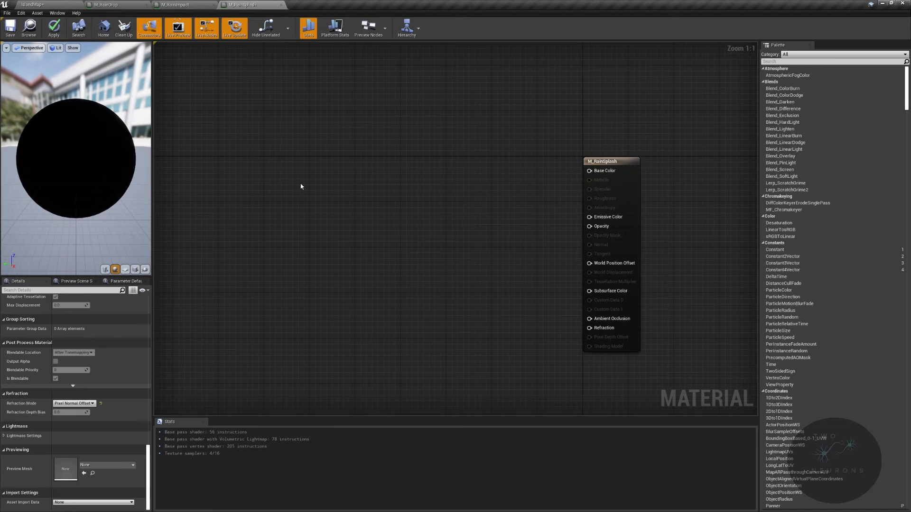
right_click(301, 187)
text(particle color)
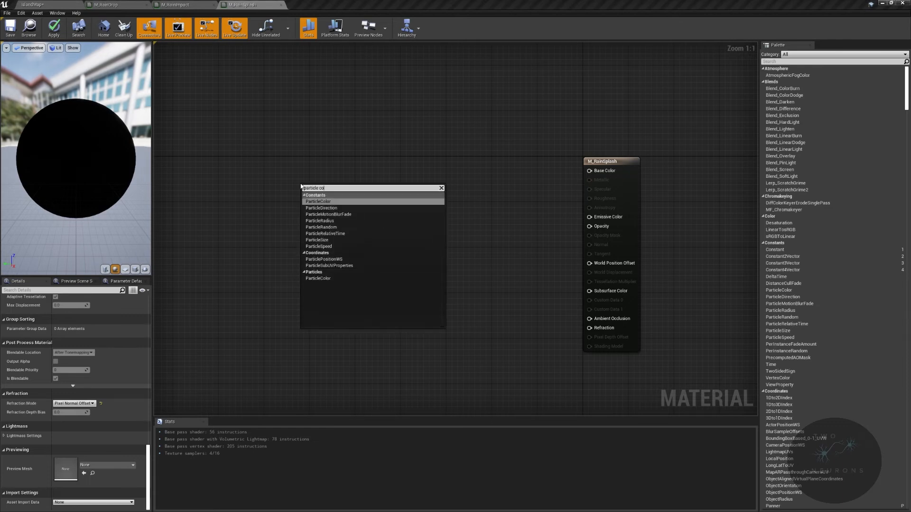
key(Return)
drag(339, 203, 303, 162)
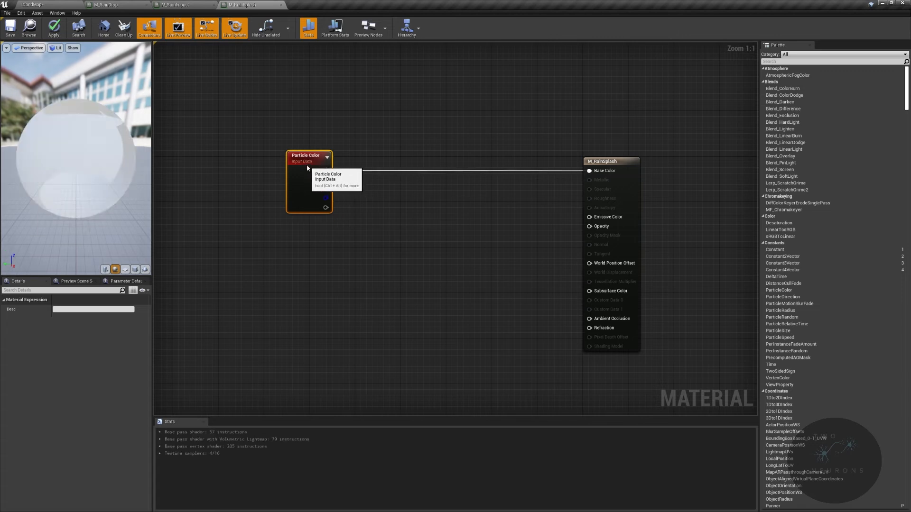
Add a RadialGradientExponential node beneath Particle Color and connect its output to the material's Opacity.
right_click(368, 305)
text(radiant grad)
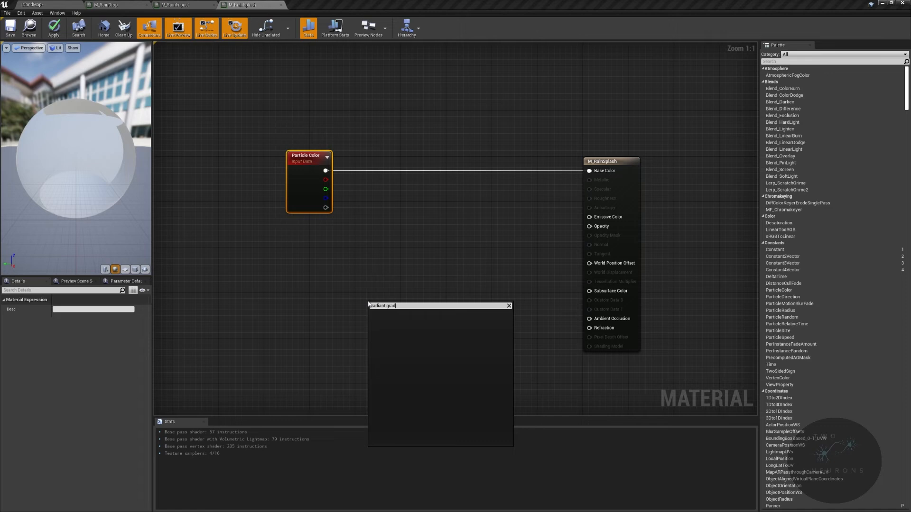
text(ial gra)
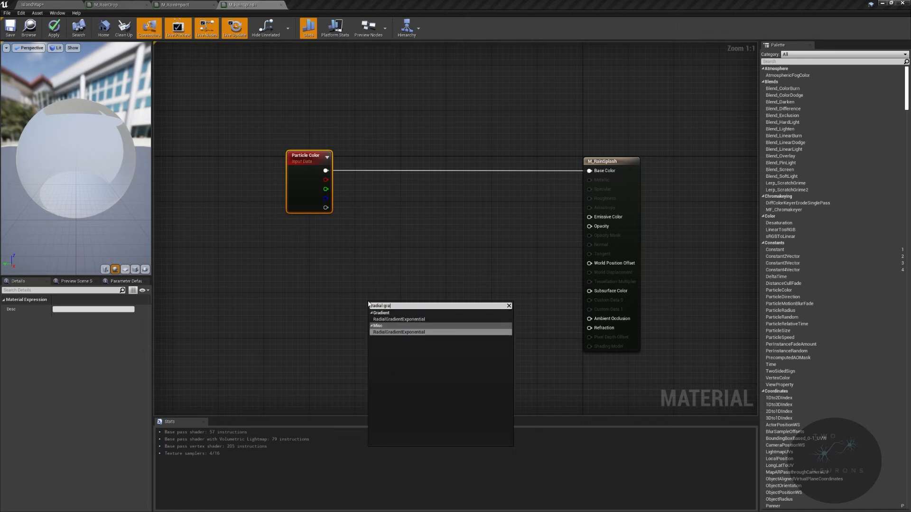
key(Return)
drag(423, 309, 346, 250)
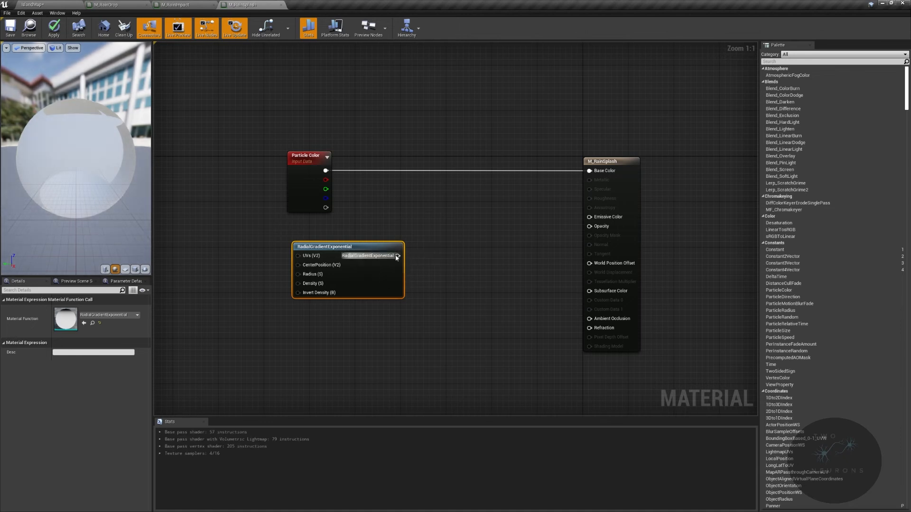
drag(397, 257, 589, 226)
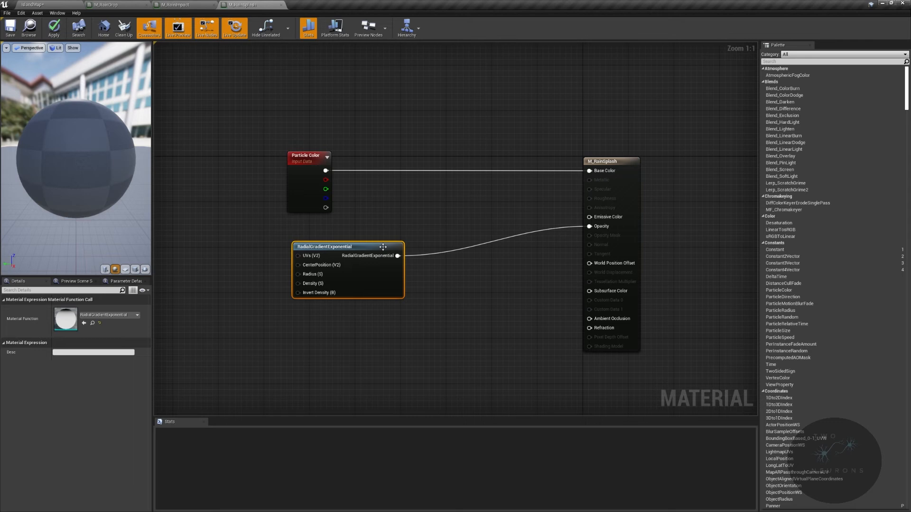
drag(383, 247, 389, 253)
Add a constant with value 0.5 and connect it to the RadialGradientExponential's Density input.
right_drag(294, 269, 479, 238)
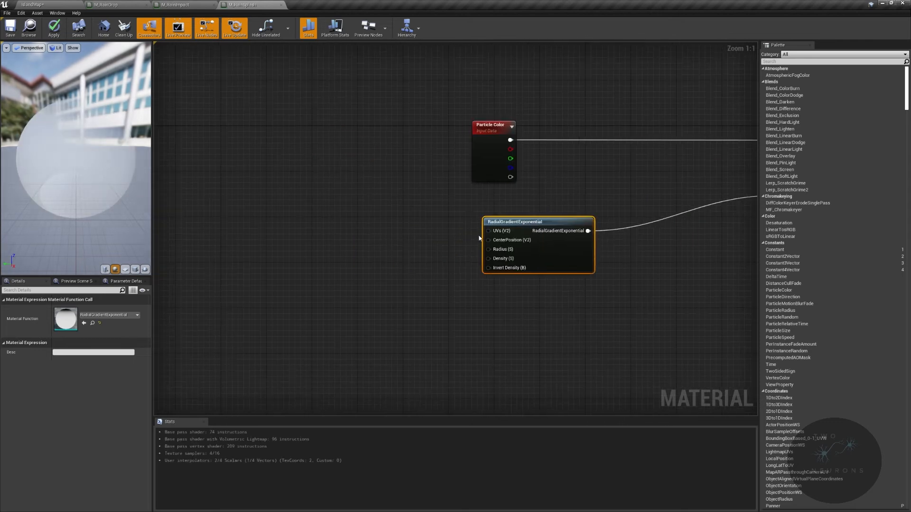
click(437, 263)
click(86, 310)
text(0.5)
key(Return)
drag(450, 280, 498, 263)
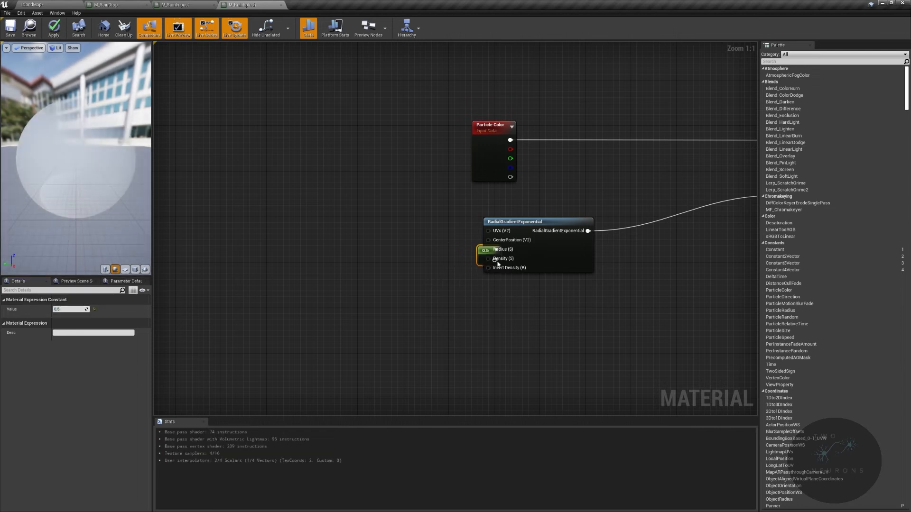
key(ctrl+z)
drag(438, 260, 498, 262)
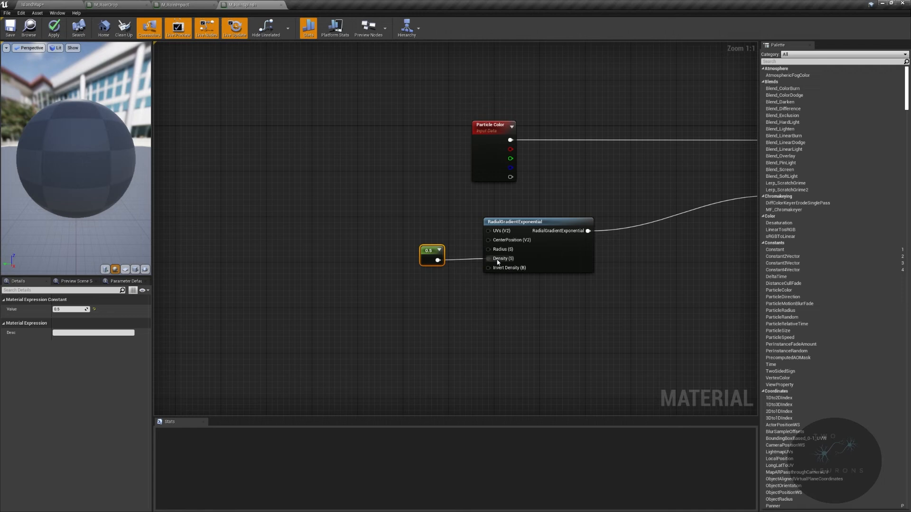
Place the 0.5 constant beneath the RadialGradientExponential node and move both nodes under Particle Color.
drag(425, 253, 494, 287)
drag(430, 230, 541, 308)
drag(557, 264, 523, 259)
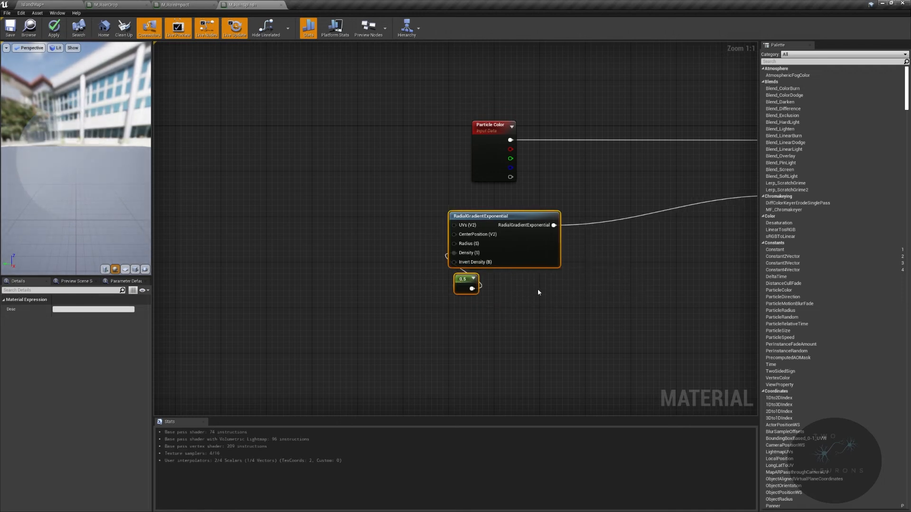
Add a three-component vector constant below the gradient, convert it to a parameter and name it SubSurfColor.
click(473, 344)
click(465, 339)
right_click(478, 340)
right_click(475, 345)
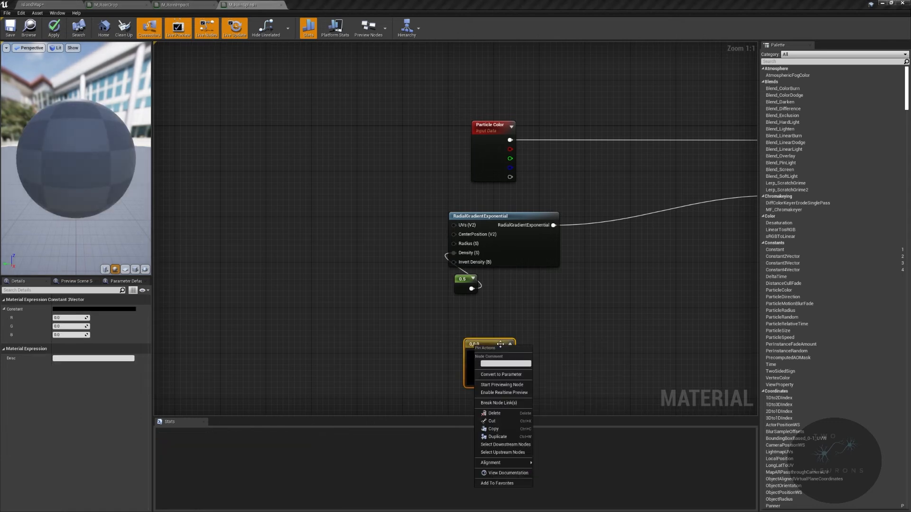
click(501, 375)
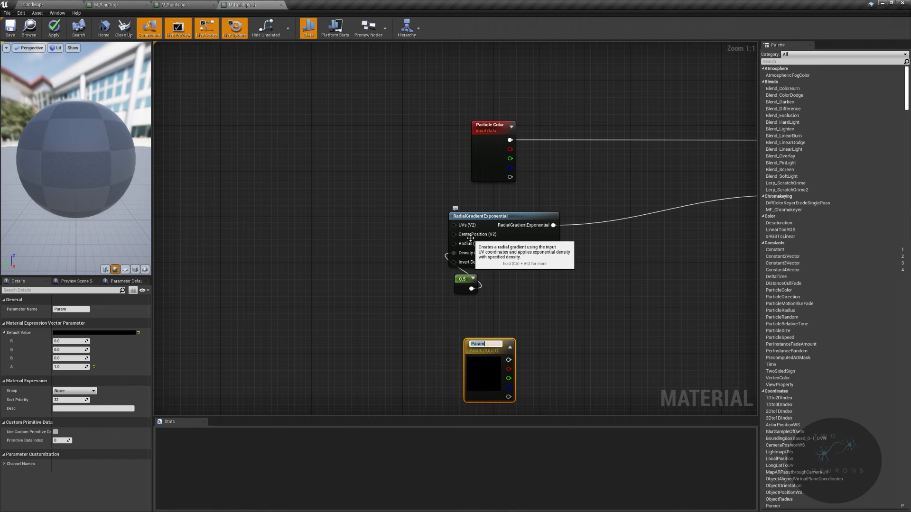
text(Sub)
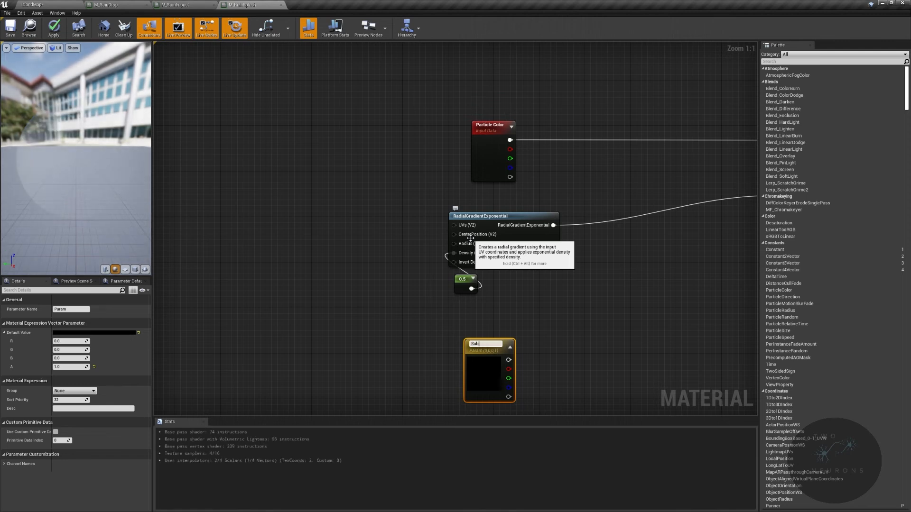
text(SurfColor)
key(Return)
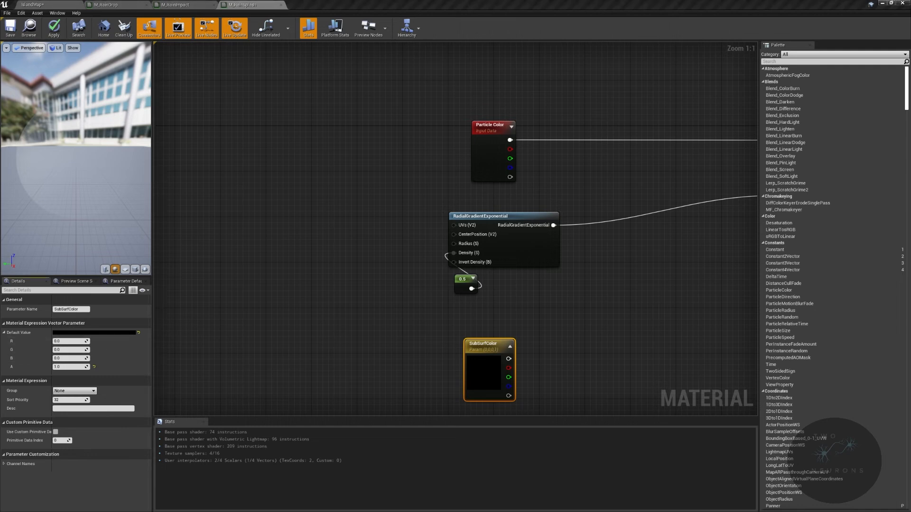
Set the SubSurfColor parameter's default colour to hex linear 8DD0FFFF.
double_click(477, 379)
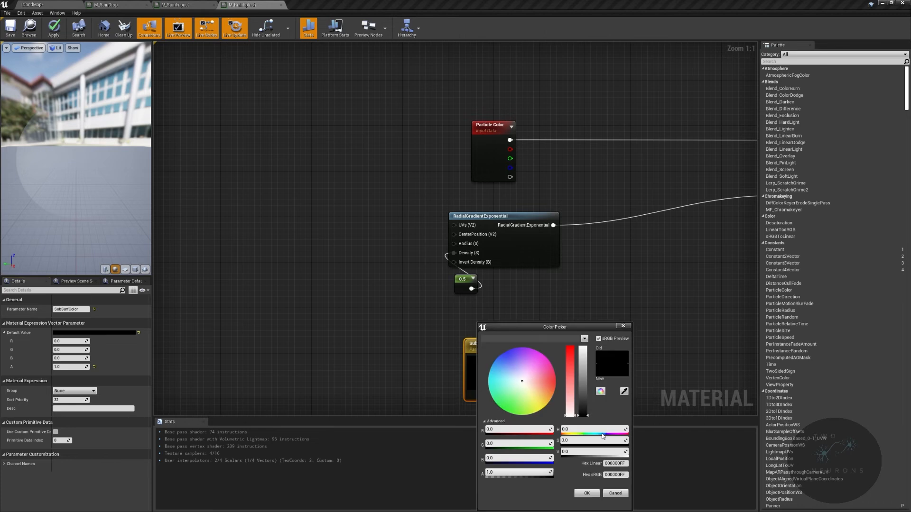
click(613, 463)
text(8DD0FFFF)
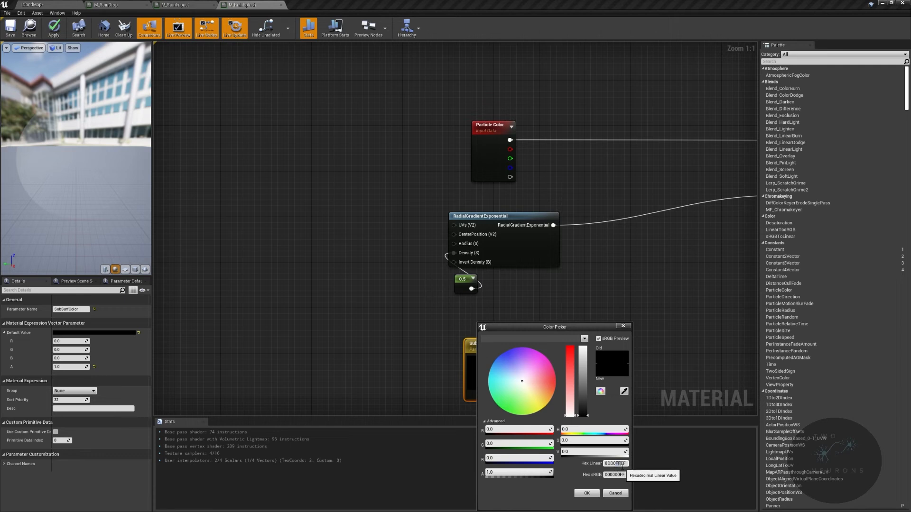
click(587, 494)
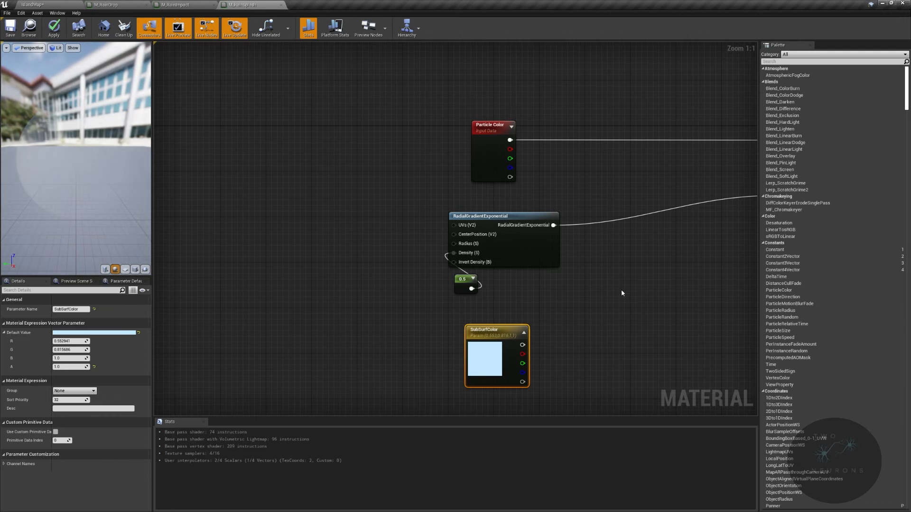
Add a reroute point on the gradient's output wire and branch it into input A of a new Multiply node.
right_drag(622, 293, 531, 296)
double_click(477, 227)
drag(308, 211, 511, 280)
key(q)
click(494, 246)
text(mulp)
key(BackSpace)
key(Return)
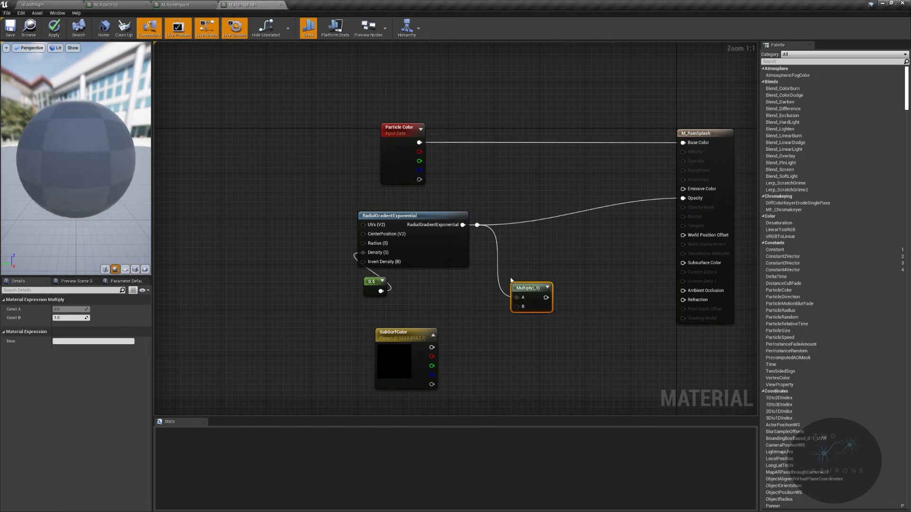
Add a second Multiply node fed by the first one, and connect SubSurfColor to the first Multiply's B input.
click(576, 252)
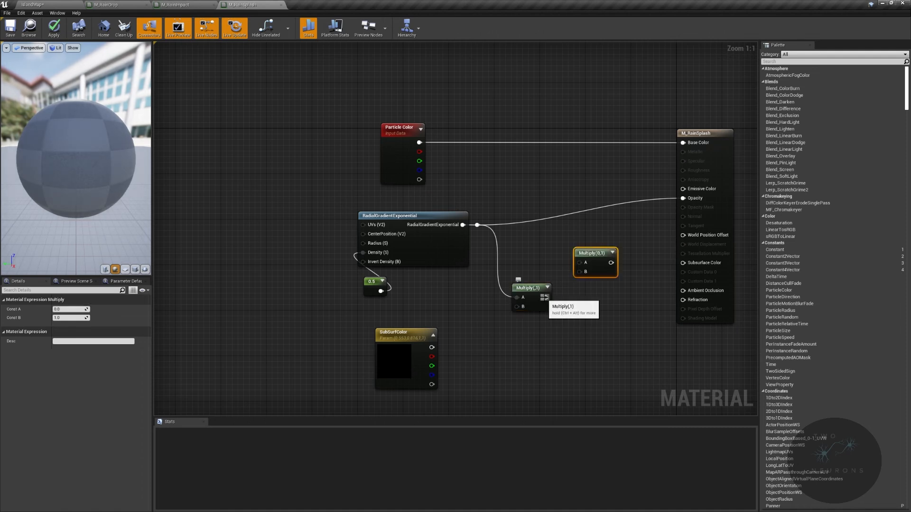
drag(545, 299, 515, 287)
drag(431, 347, 511, 308)
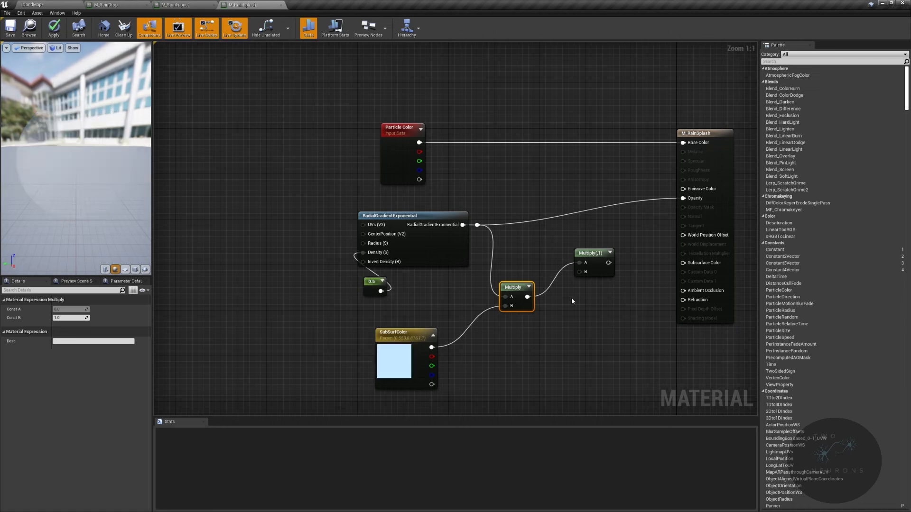
Add a constant beneath the second Multiply node and set its value to 100.
click(571, 298)
click(593, 267)
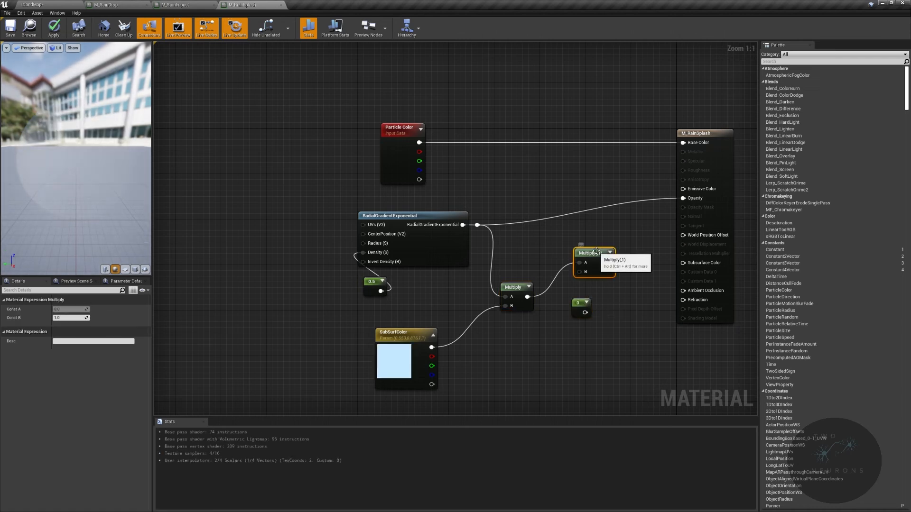
click(581, 306)
click(66, 310)
text(100)
key(Return)
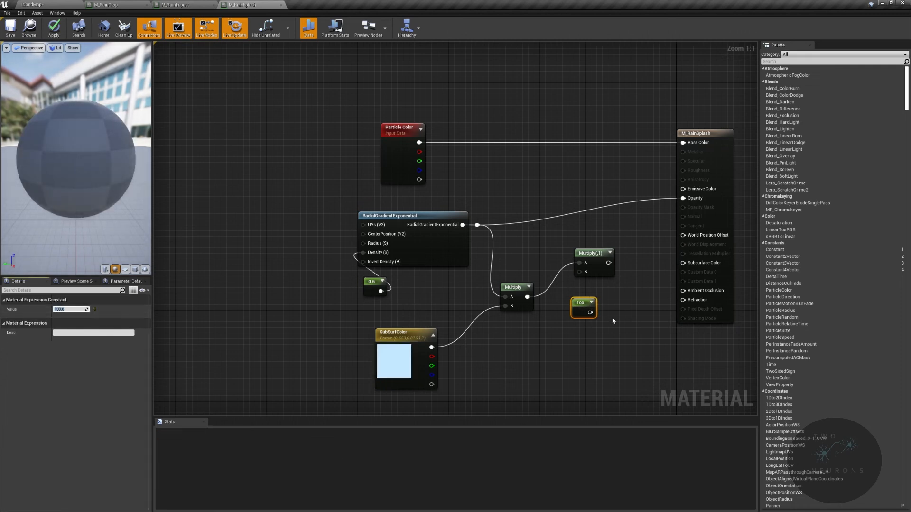
Connect the 100 constant to the second Multiply's B input and that Multiply's output to Emissive Color.
drag(596, 314, 583, 277)
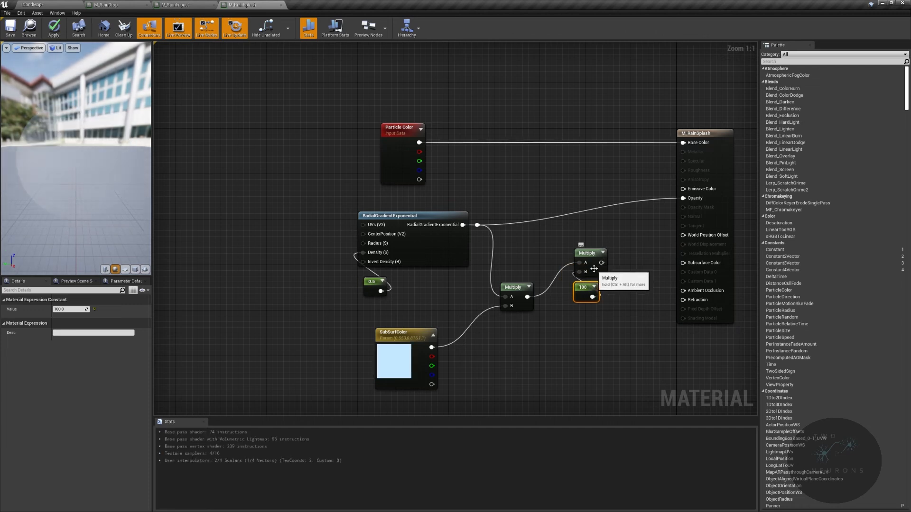
drag(601, 263, 697, 190)
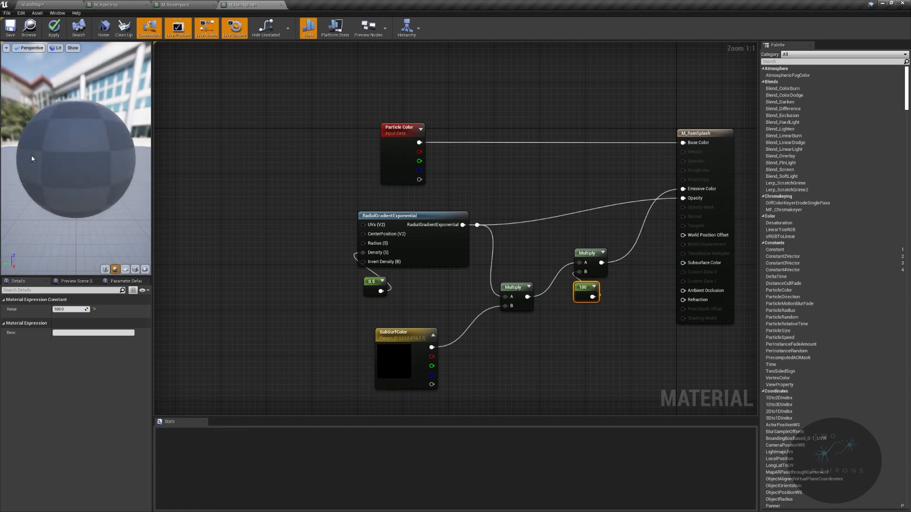
mouse_move(44, 155)
mouse_down()
mouse_move(85, 175)
mouse_move(128, 142)
mouse_move(105, 175)
mouse_move(81, 166)
mouse_move(95, 138)
mouse_move(71, 181)
mouse_move(42, 162)
mouse_up()
Add a reroute point on SubSurfColor's output and branch it through a second reroute point into the material's Subsurface Color input.
click(446, 348)
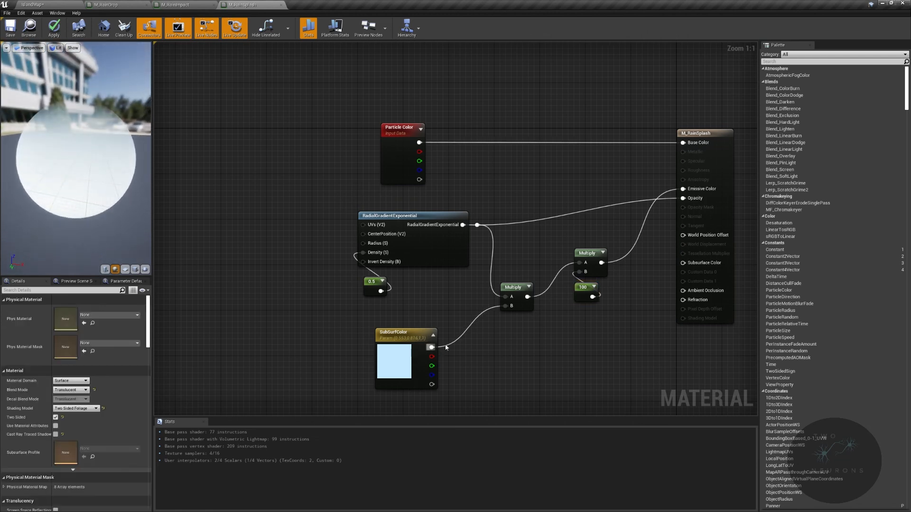
double_click(445, 347)
key(q)
drag(309, 325, 476, 347)
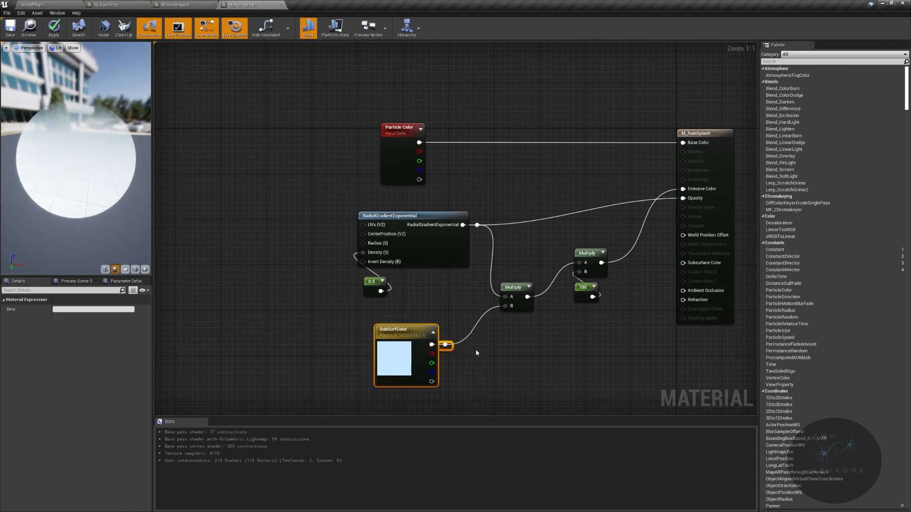
key(q)
click(477, 353)
drag(429, 345, 629, 350)
double_click(650, 264)
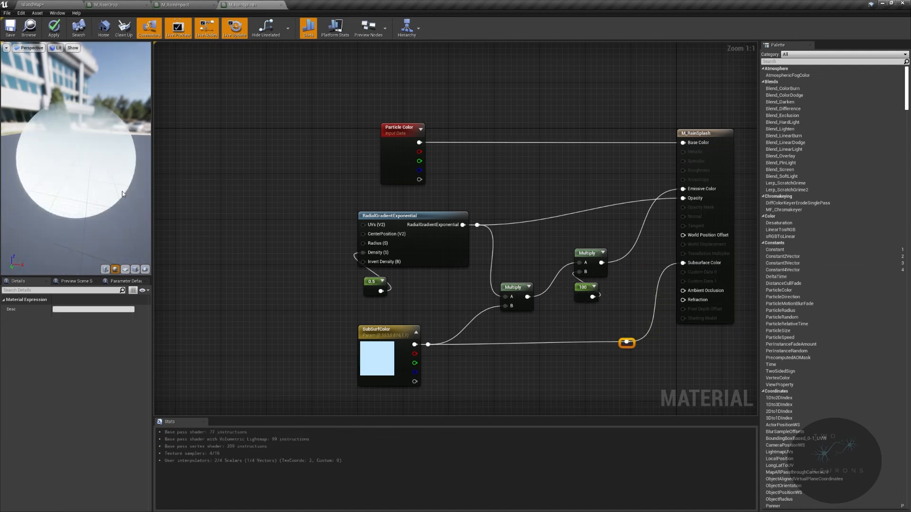
drag(76, 157, 131, 120)
Shift all nodes feeding the M_RainSplash output further left to widen the gap before the output node.
scroll(593, 285, down, 1)
right_drag(546, 209, 608, 247)
scroll(421, 148, down, 4)
drag(418, 127, 600, 284)
key(Left)
key(Left)
key(Left)
key(Left)
key(Left)
key(Left)
key(Left)
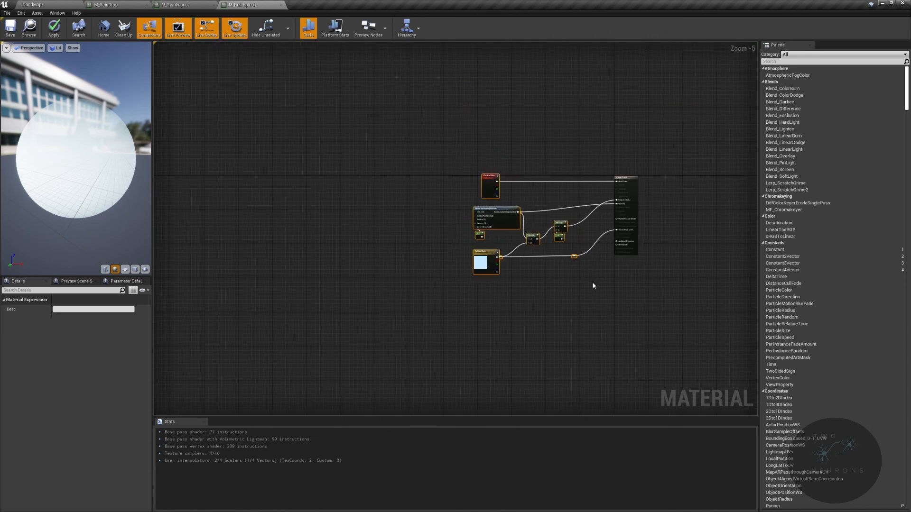
click(589, 288)
Copy the Refraction comment group from M_RainDrop into M_RainSplash and connect its Lerp output to the Refraction input.
scroll(588, 288, up, 5)
click(120, 8)
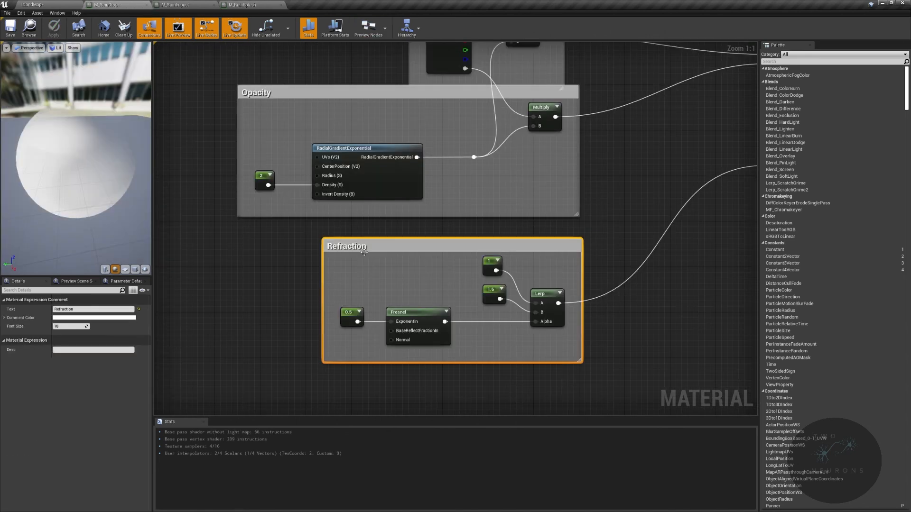
drag(622, 377, 620, 376)
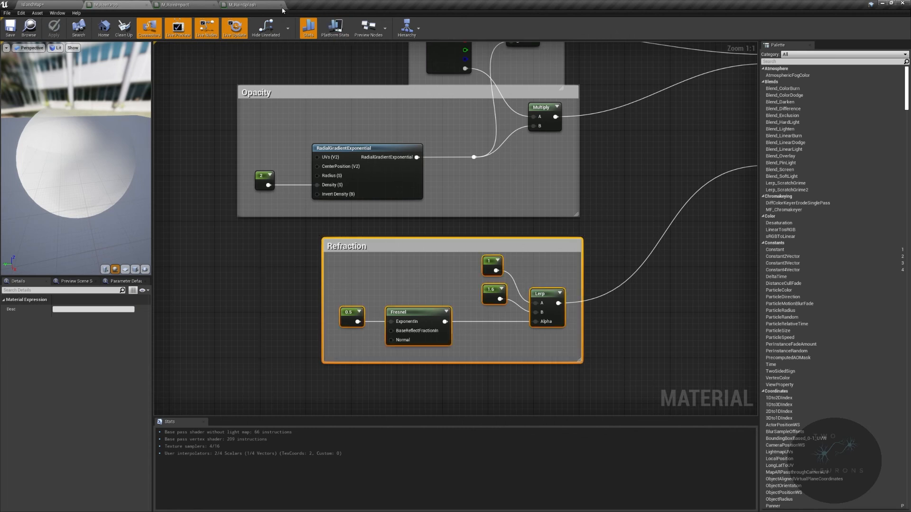
click(246, 5)
key(ctrl+v)
drag(522, 381, 644, 235)
drag(671, 166, 671, 159)
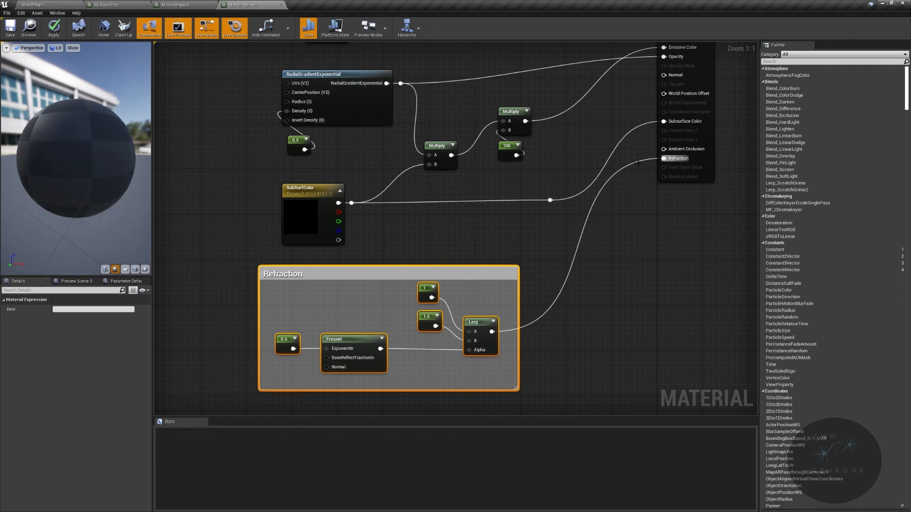
Set the constant feeding the Refraction Lerp's B input to 1.53.
right_drag(482, 329, 558, 288)
click(503, 279)
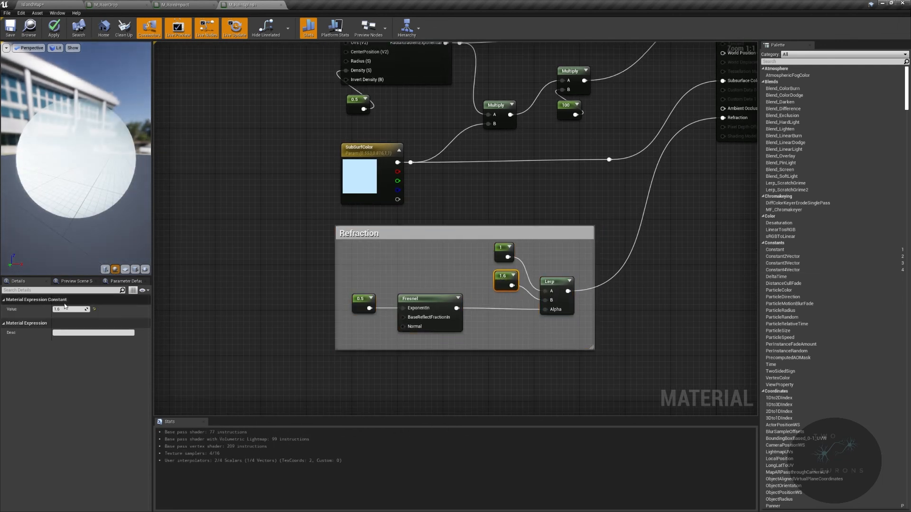
text(1.53)
key(Return)
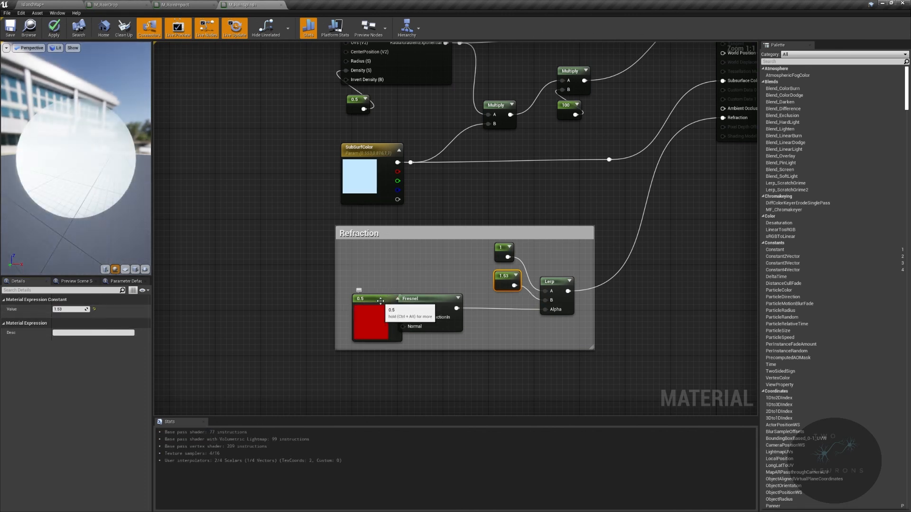
Set the constant feeding the Fresnel node's ExponentIn to 2.
click(72, 309)
text(2)
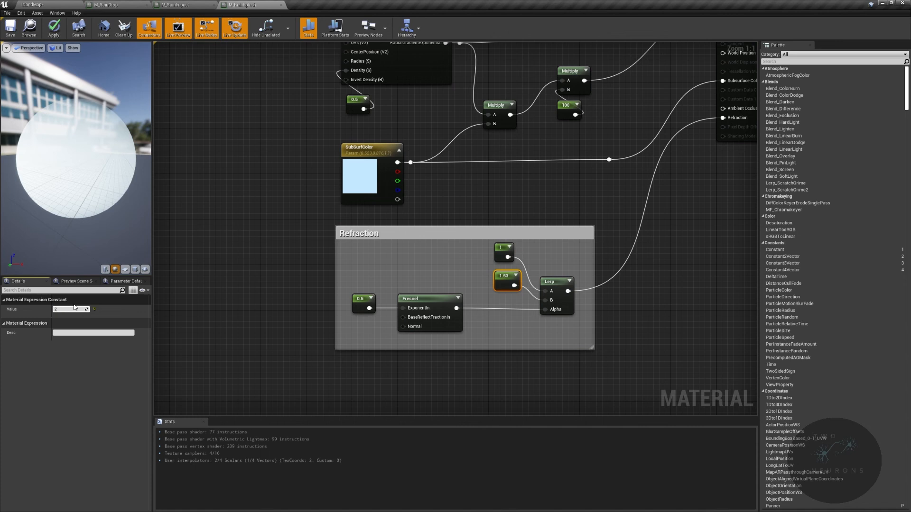
click(341, 283)
drag(360, 298, 361, 299)
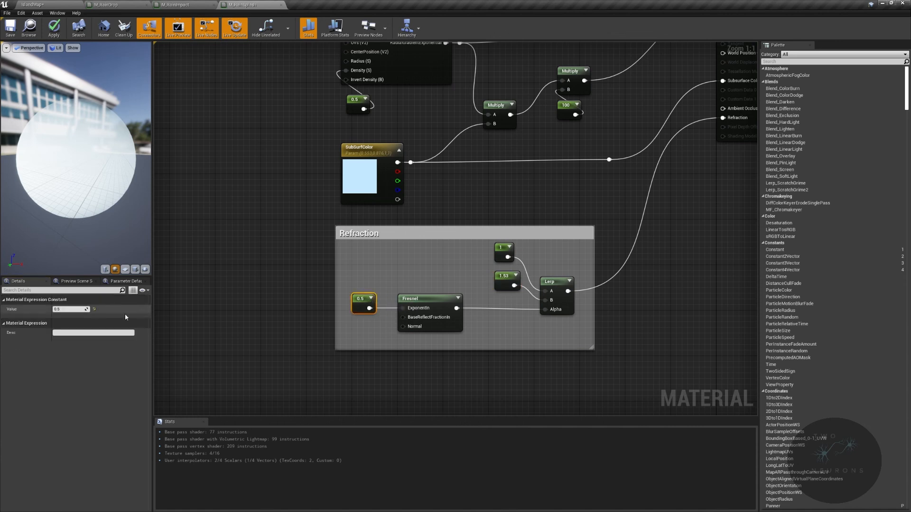
text(2)
key(Return)
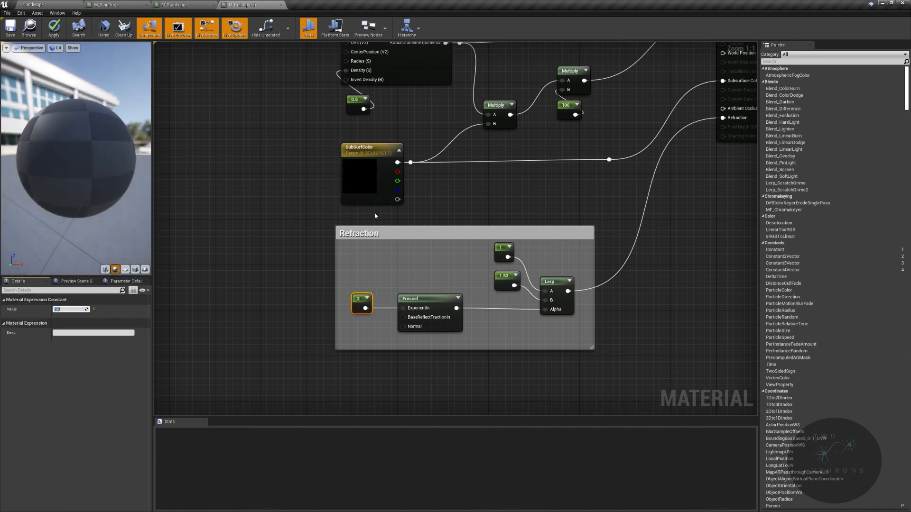
Save the M_RainSplash material, then return to the level editor and save the IslandMap level.
click(9, 30)
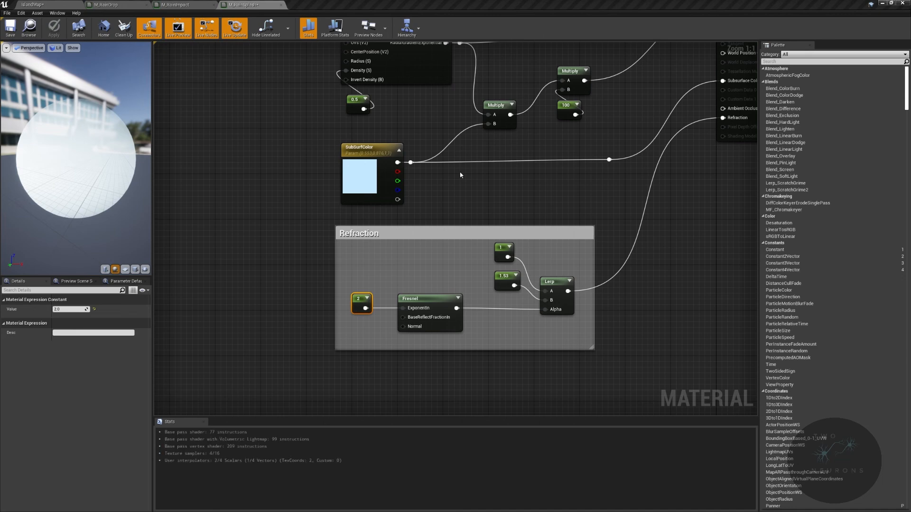
click(48, 5)
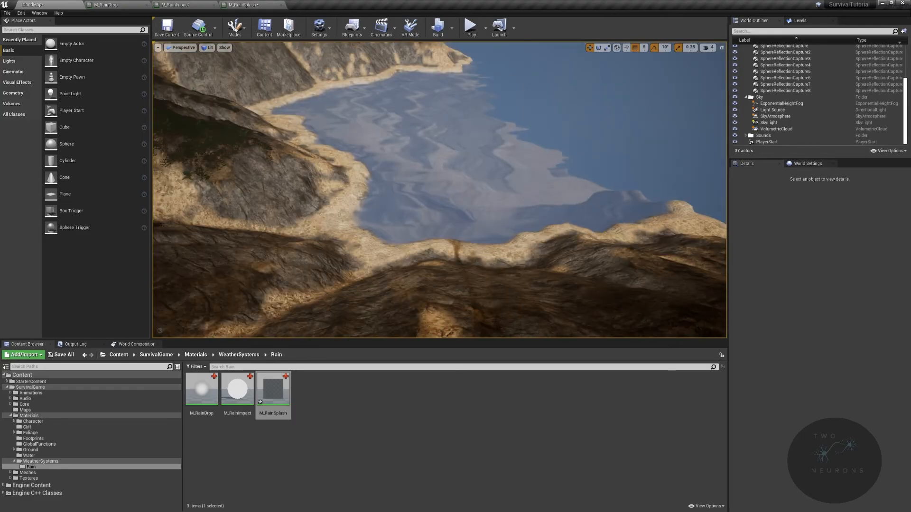
key(ctrl+s)
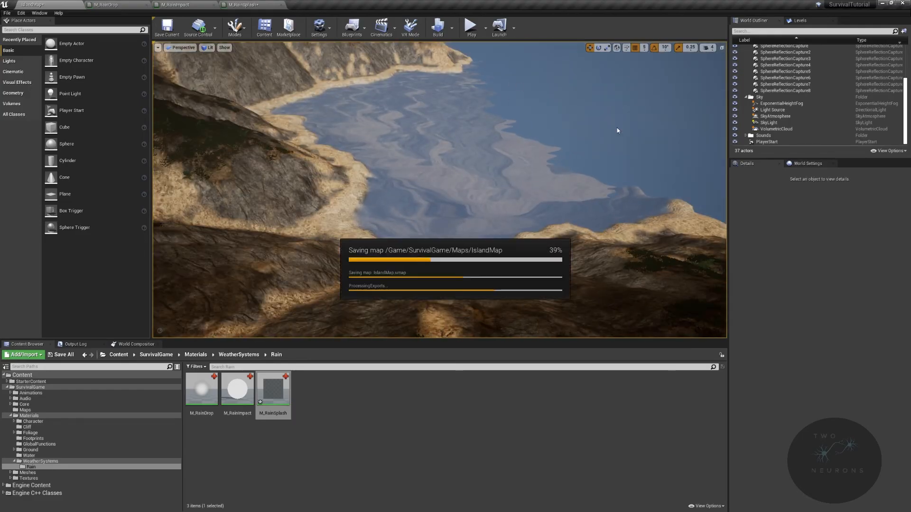
Review the M_RainDrop, M_RainImpact and M_RainSplash materials in the Rain folder.
right_drag(571, 104, 285, 57)
key(w)
right_drag(439, 190, 408, 204)
key(w)
click(215, 379)
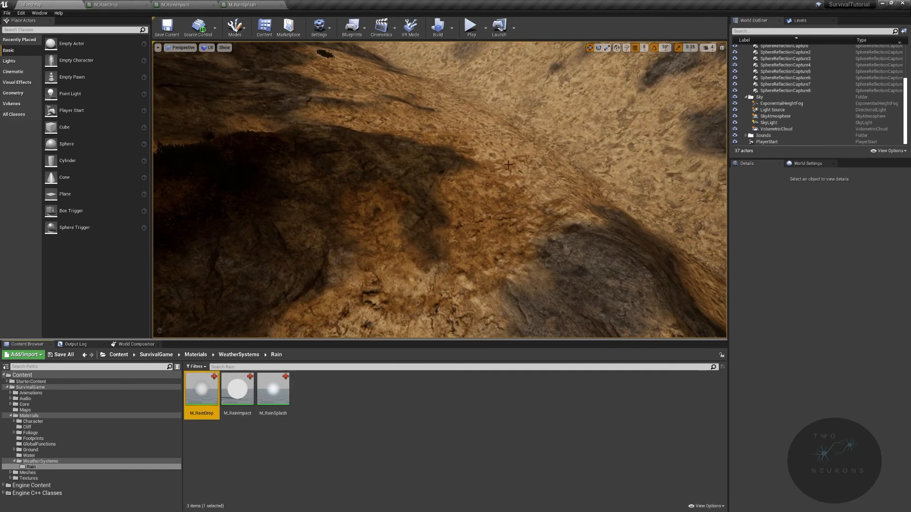
click(247, 387)
click(273, 389)
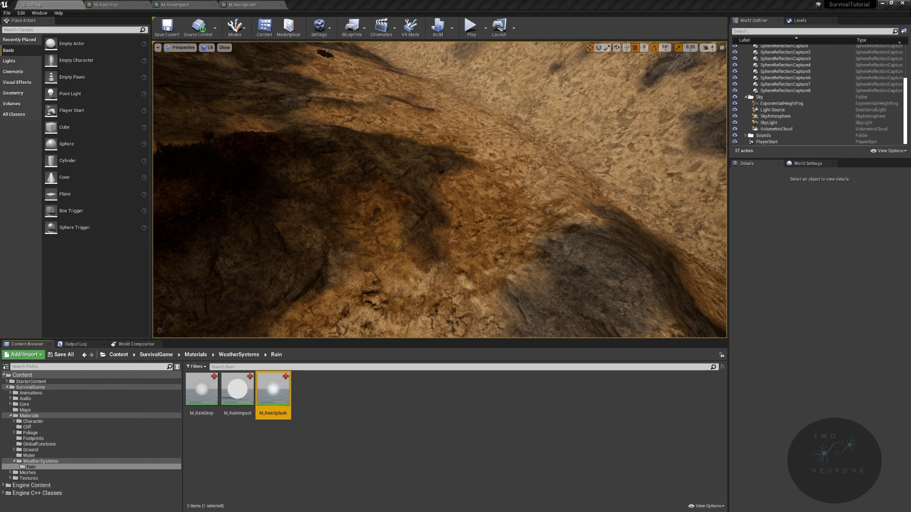
Play the level in full screen and walk the character forward up the sandy slope.
right_drag(532, 191, 511, 185)
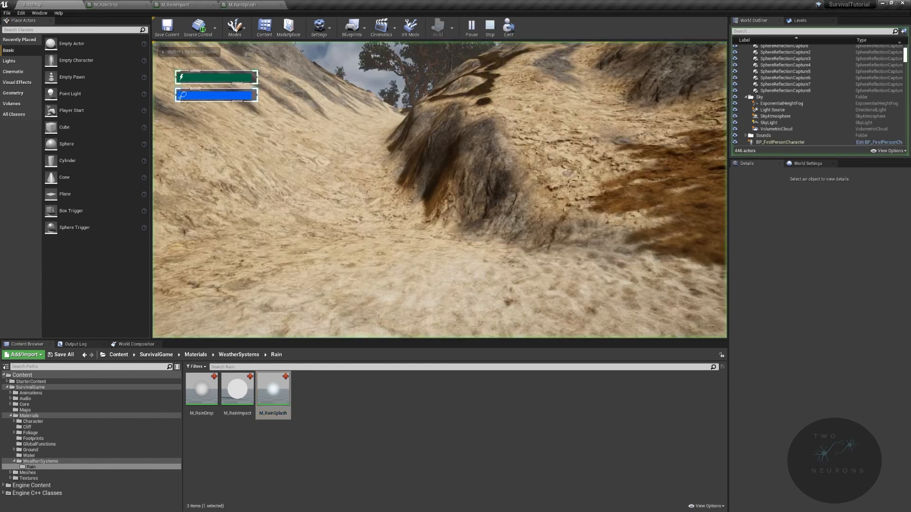
key(F11)
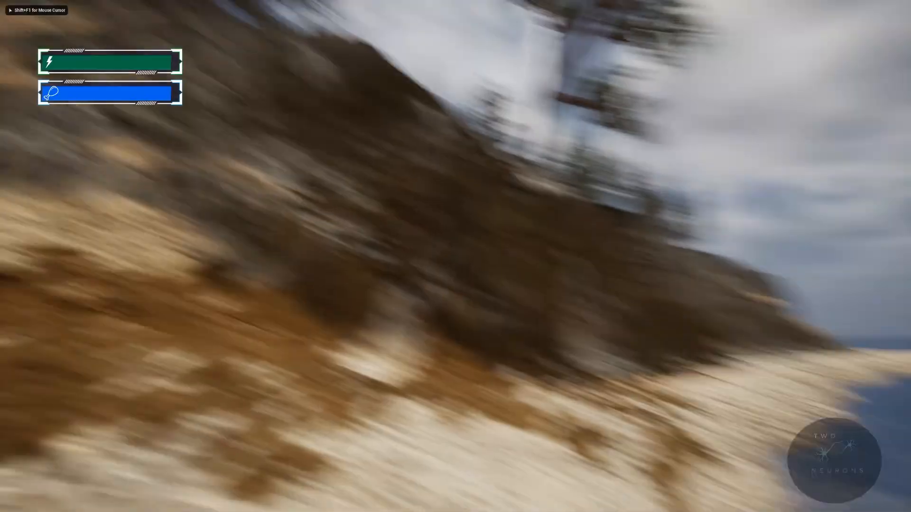
key(w)
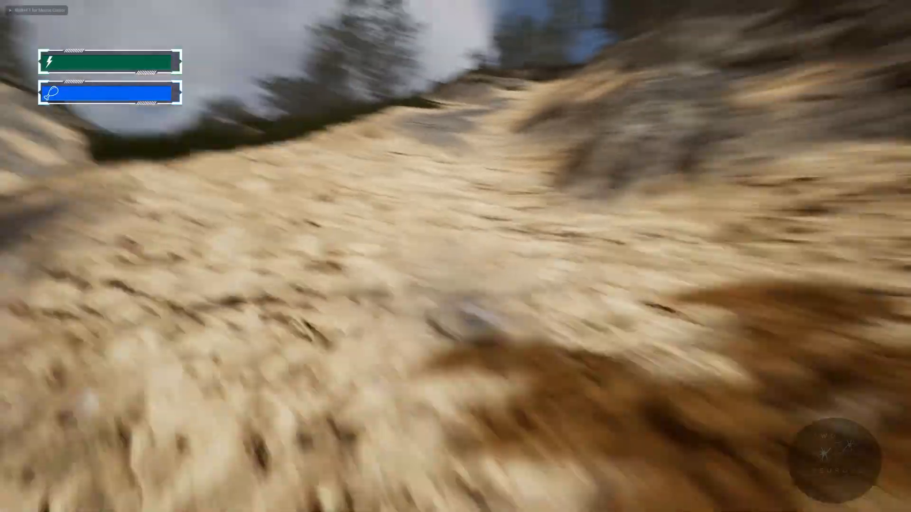
key(w)
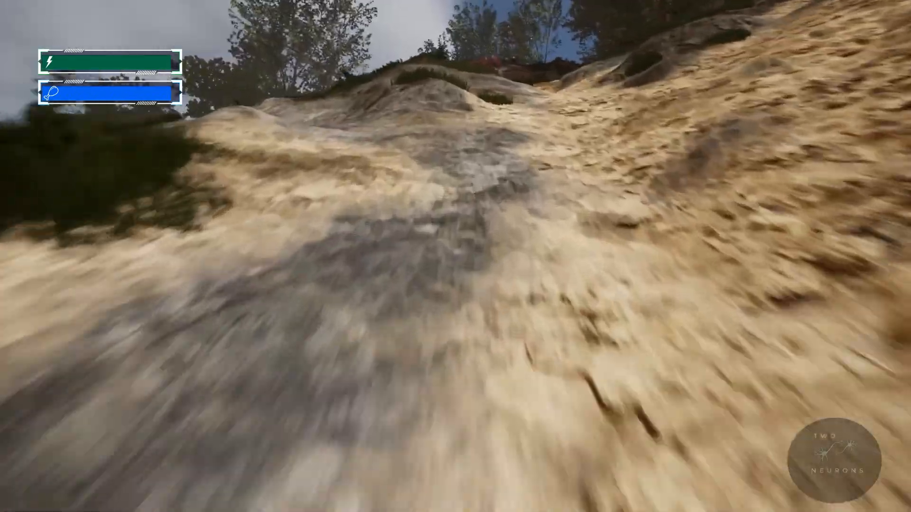
key(w)
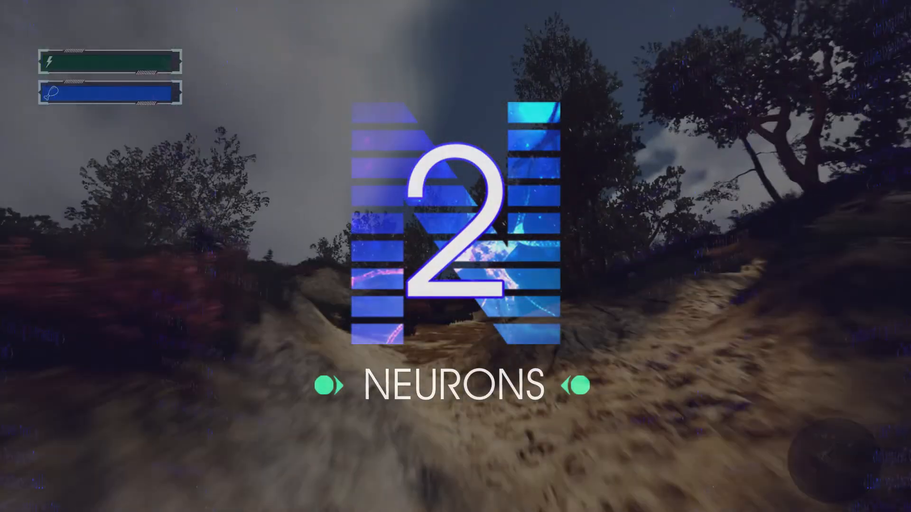